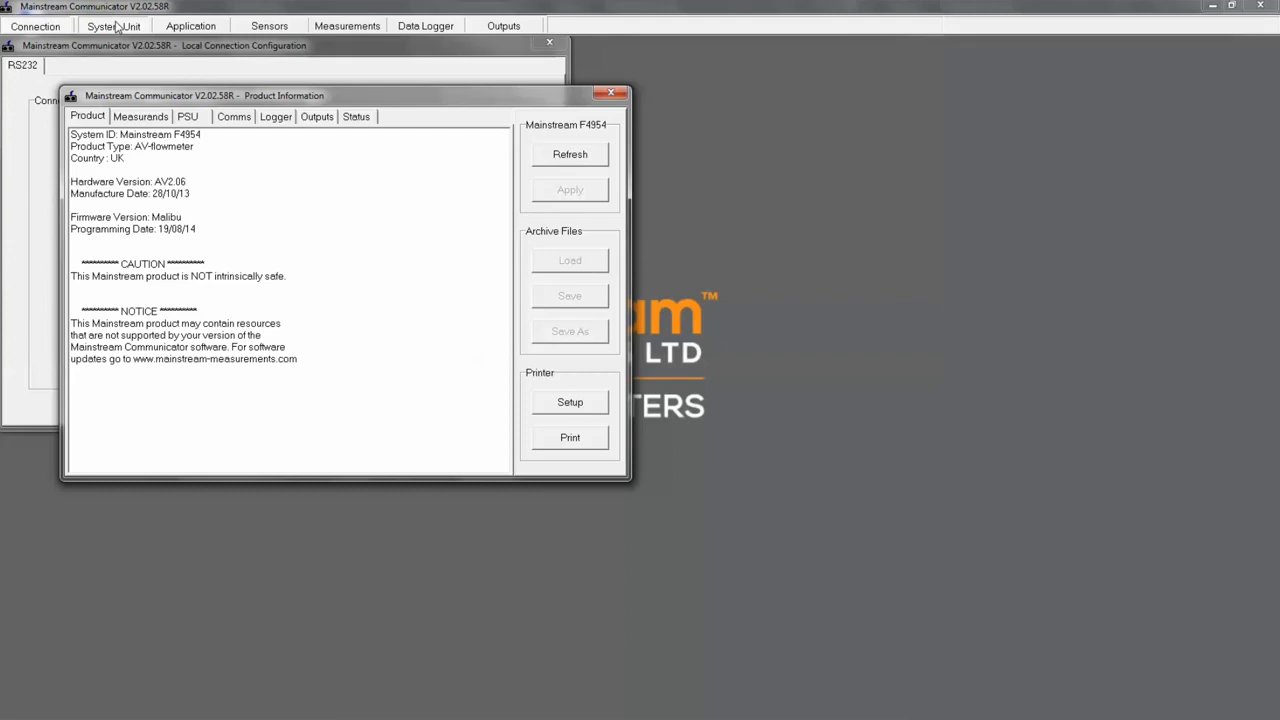
Step: Review the flowmeter's measurands, power supply, communications, data logger and output specifications, and its system status
left_click(138, 119)
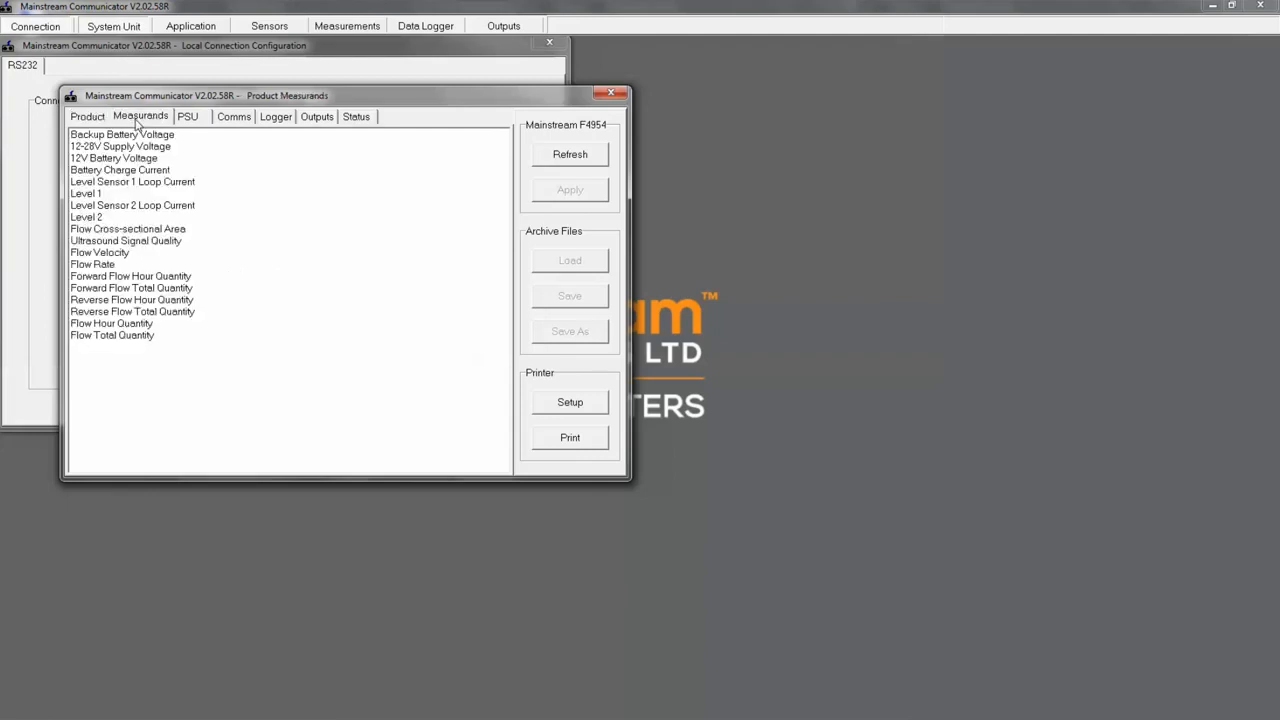
left_click(209, 122)
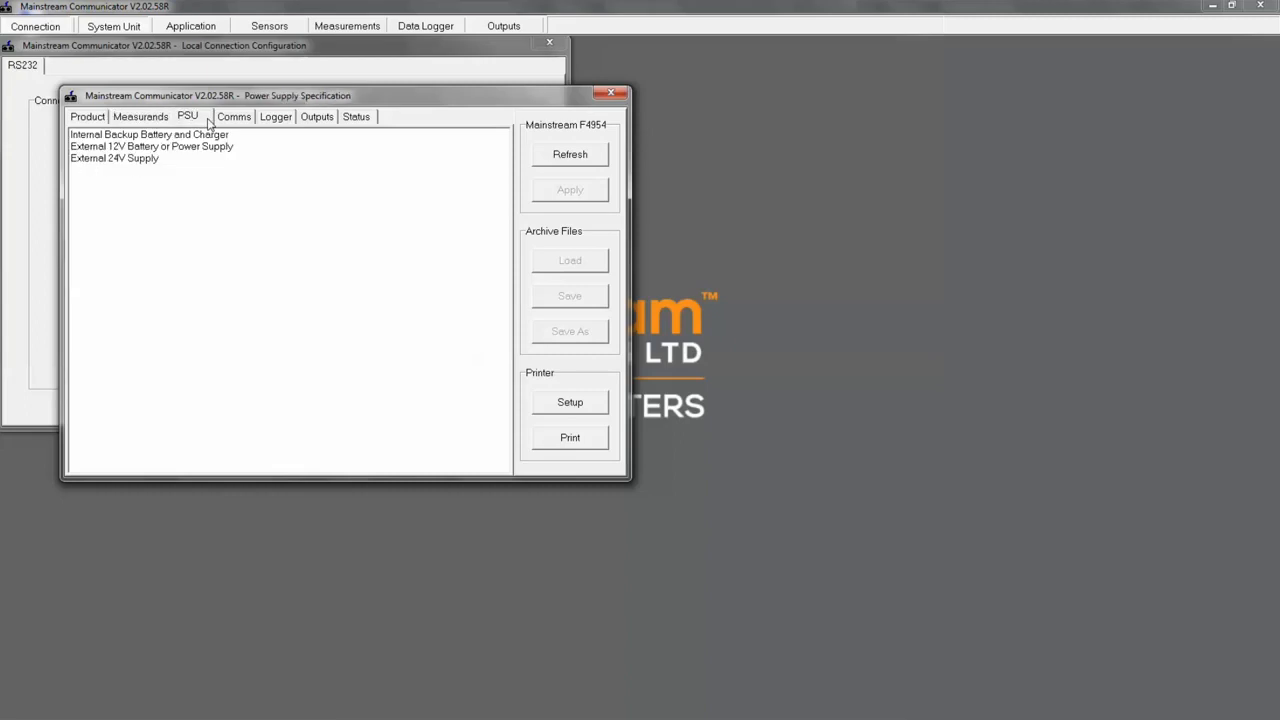
left_click(232, 118)
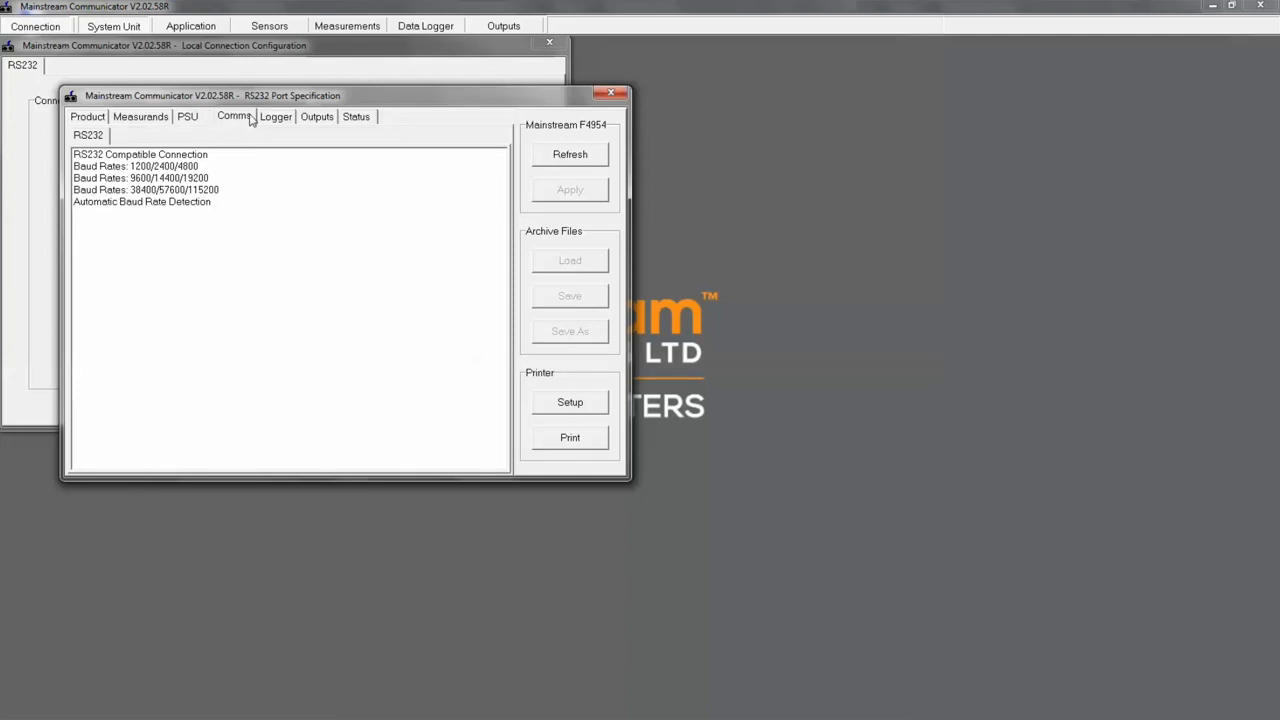
left_click(278, 118)
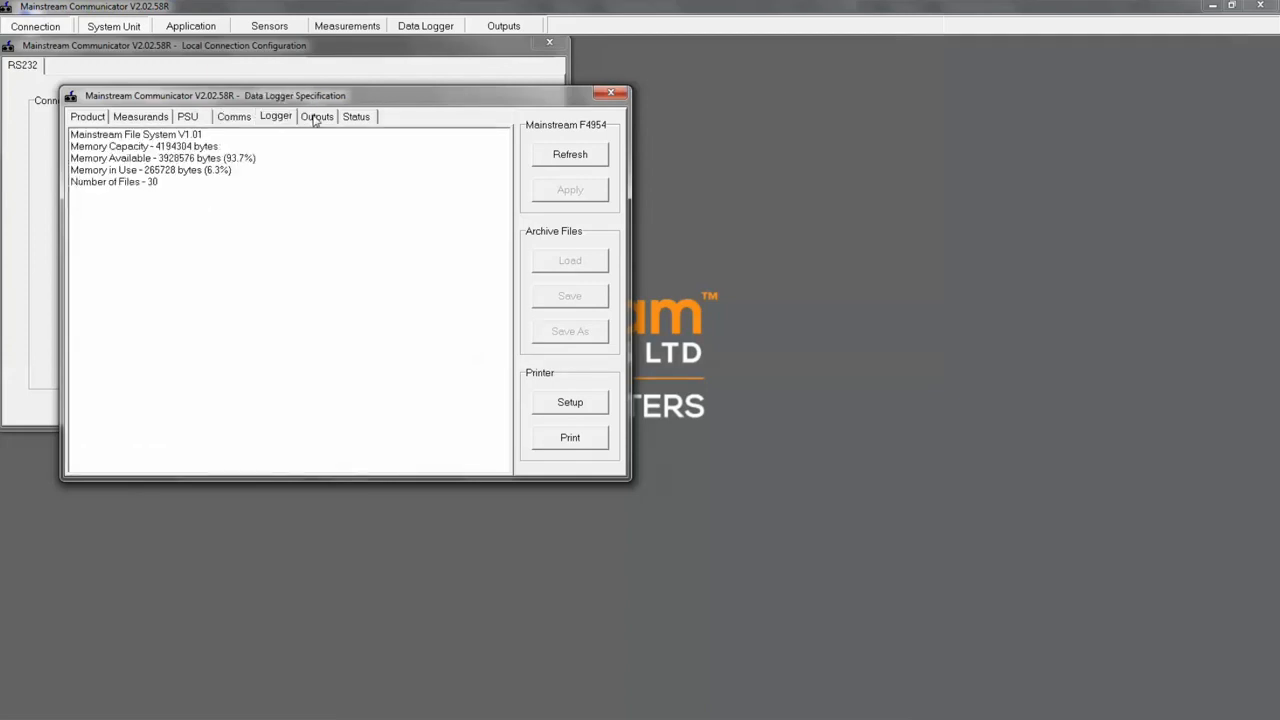
left_click(314, 118)
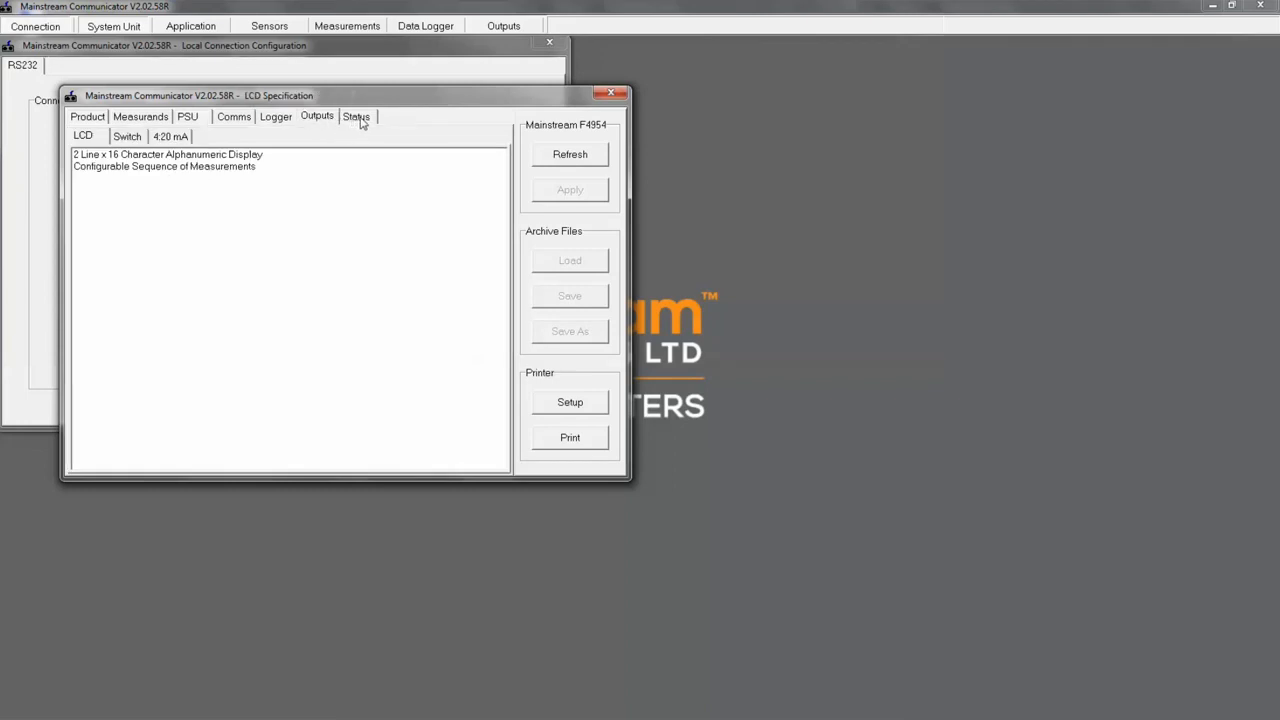
left_click(358, 118)
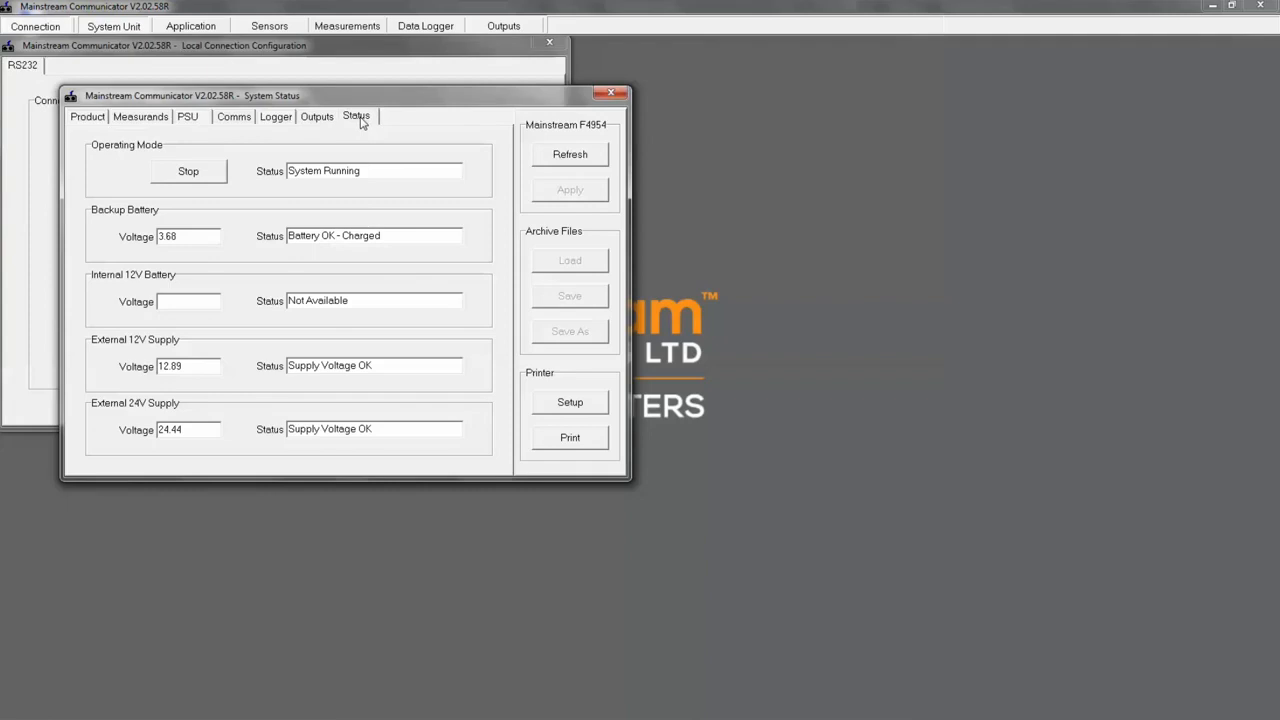
Step: Fill in the site data with client Blogs Water, site Bradford, reference 1234, location Green Acre and the contact's name, and apply it
left_click(192, 26)
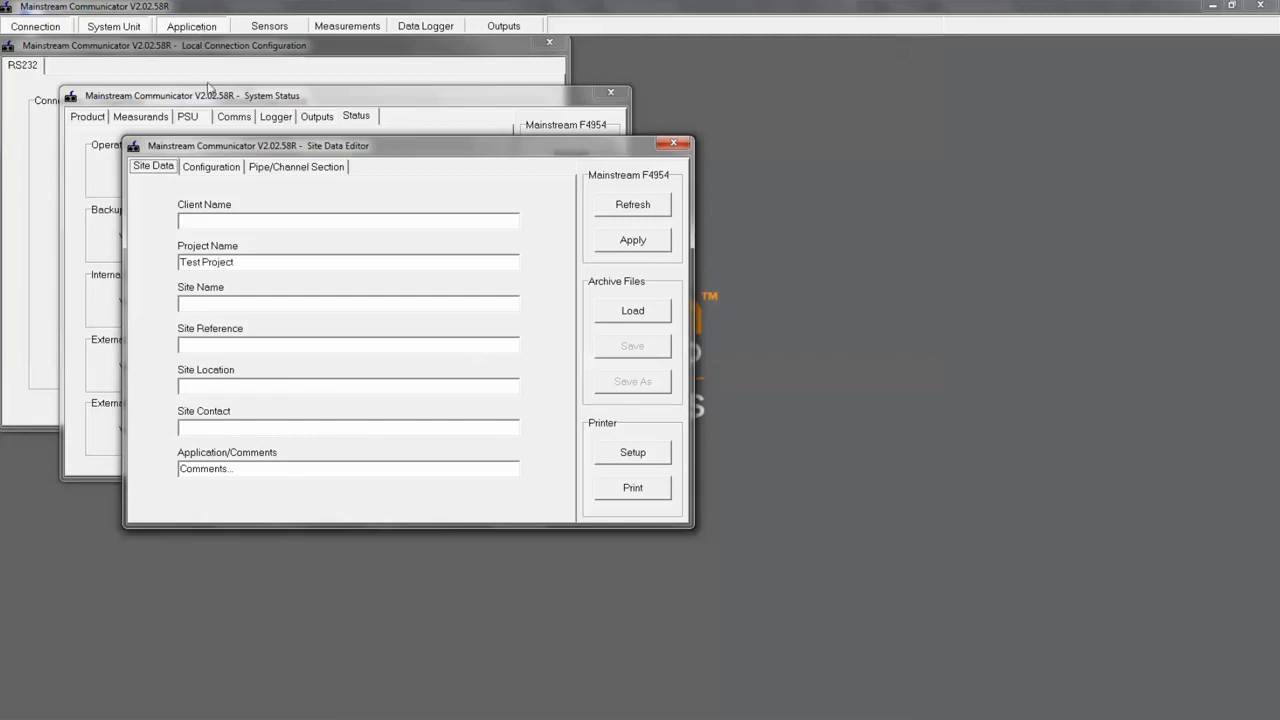
left_click(219, 227)
type("Blogs Water")
left_click(198, 307)
type("Bradfor")
type("1234")
left_click(202, 385)
type("Green Acre")
left_click(207, 427)
type("Joe Blogs")
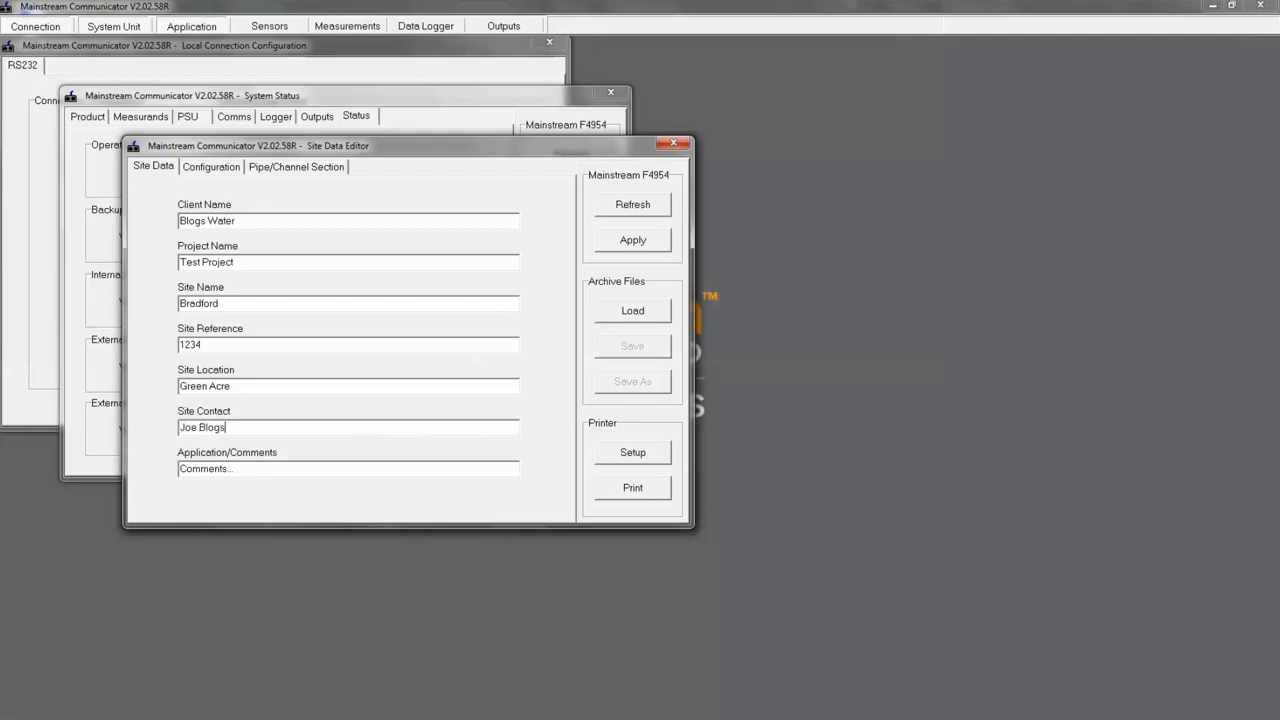
left_click(631, 241)
Step: Restore the default flowmeter configuration, reset the forward, reverse and total flow quantities, and apply the configuration to the flowmeter
left_click(224, 168)
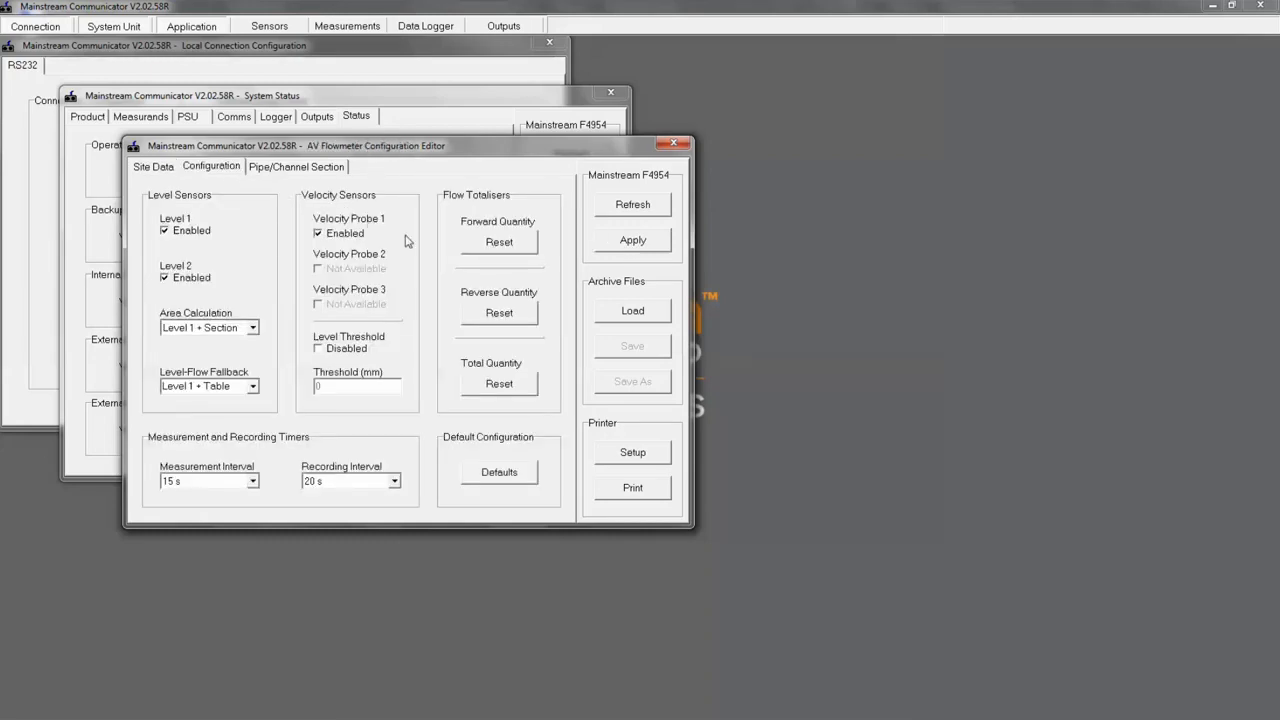
left_click(496, 475)
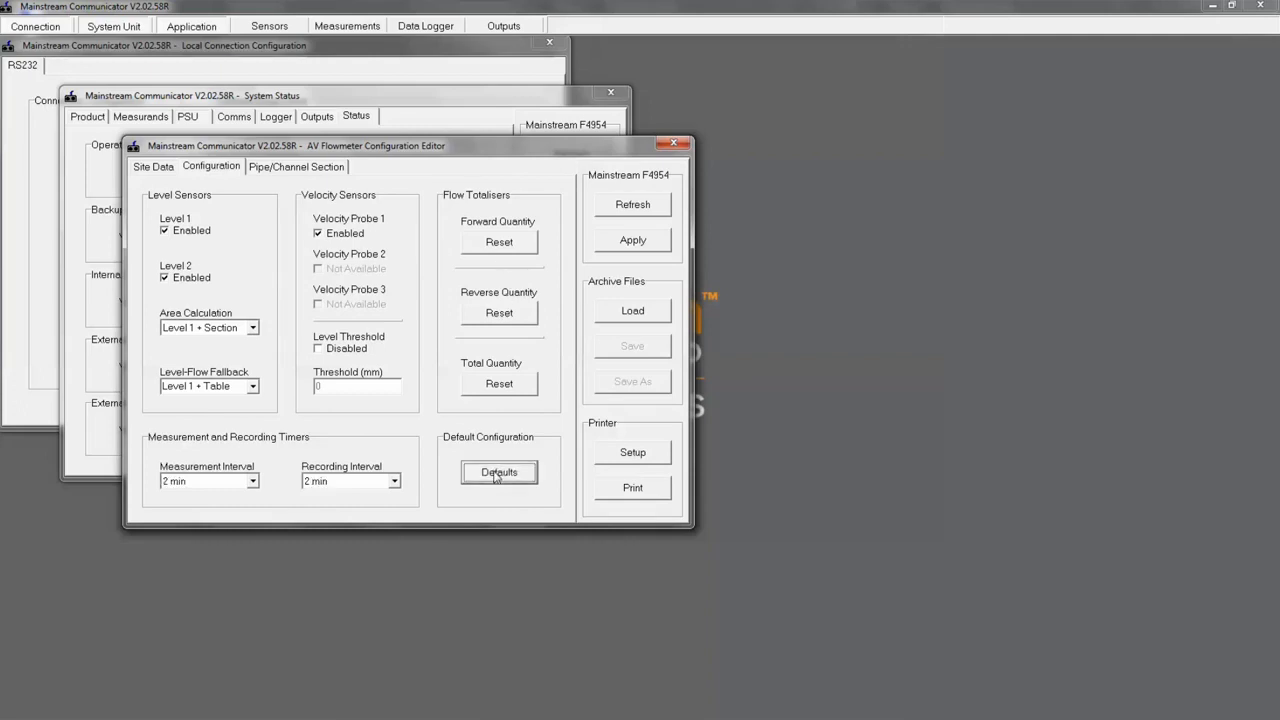
left_click(513, 242)
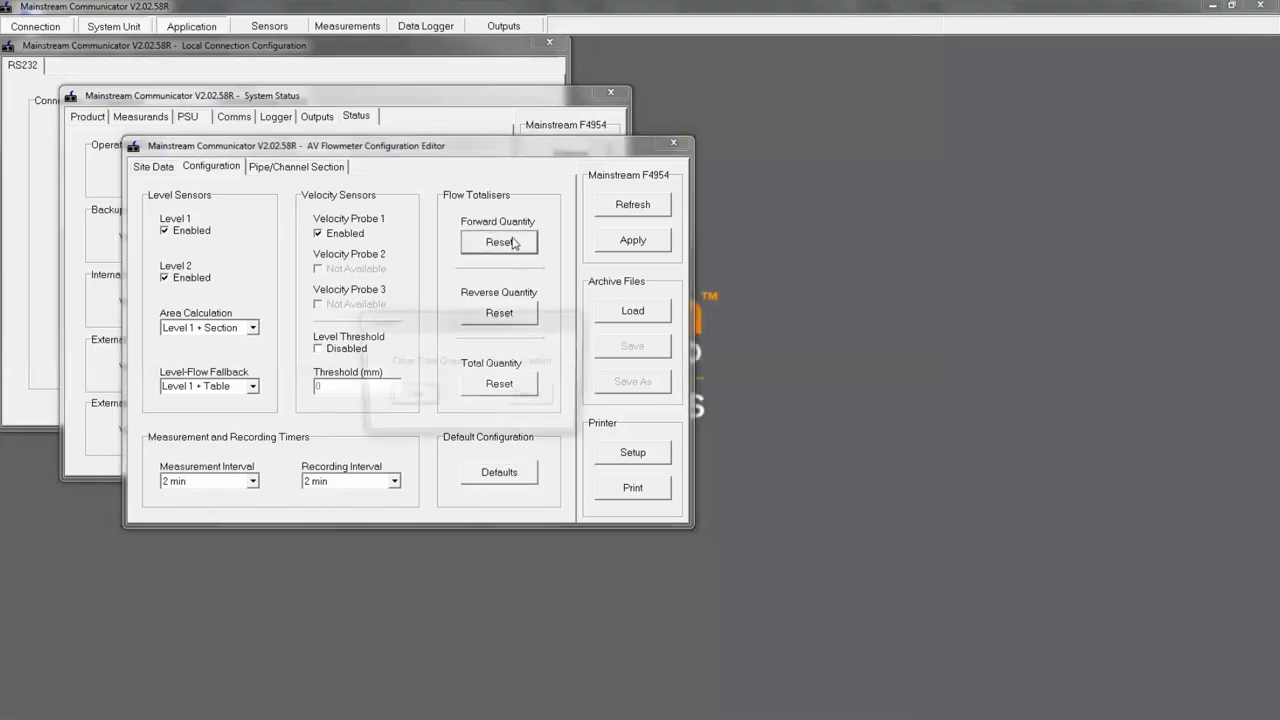
left_click(410, 397)
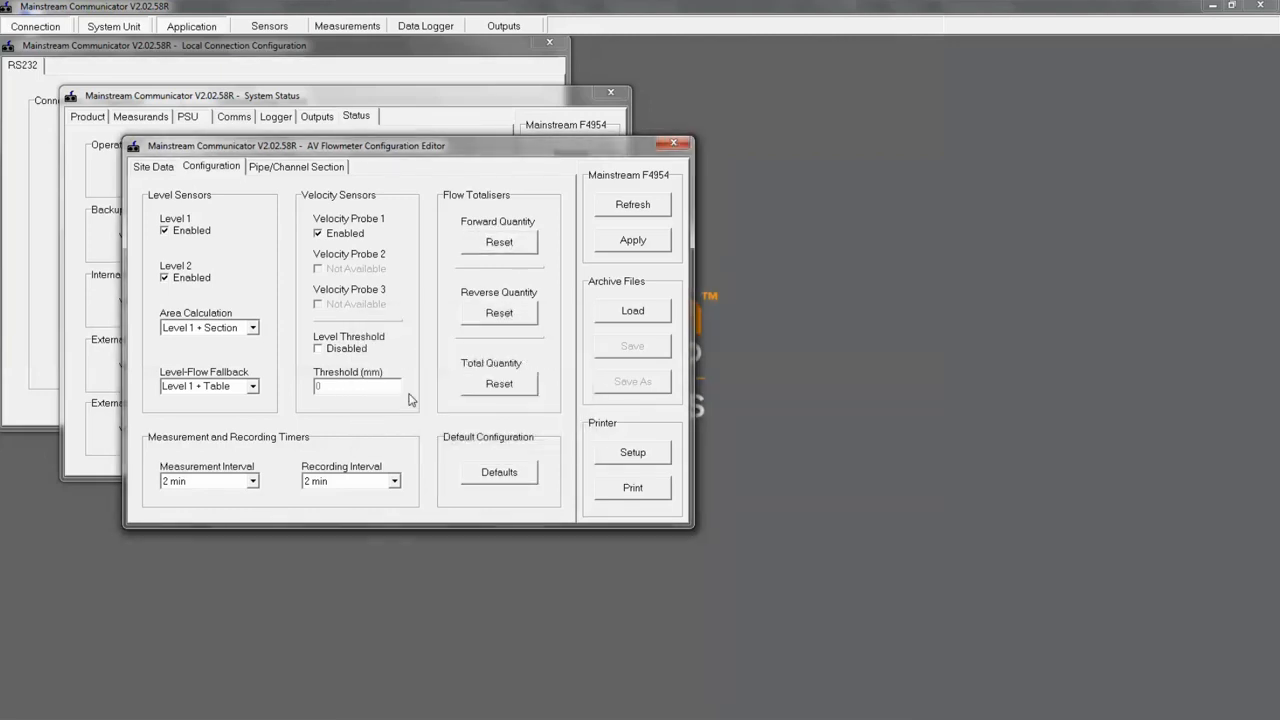
left_click(481, 313)
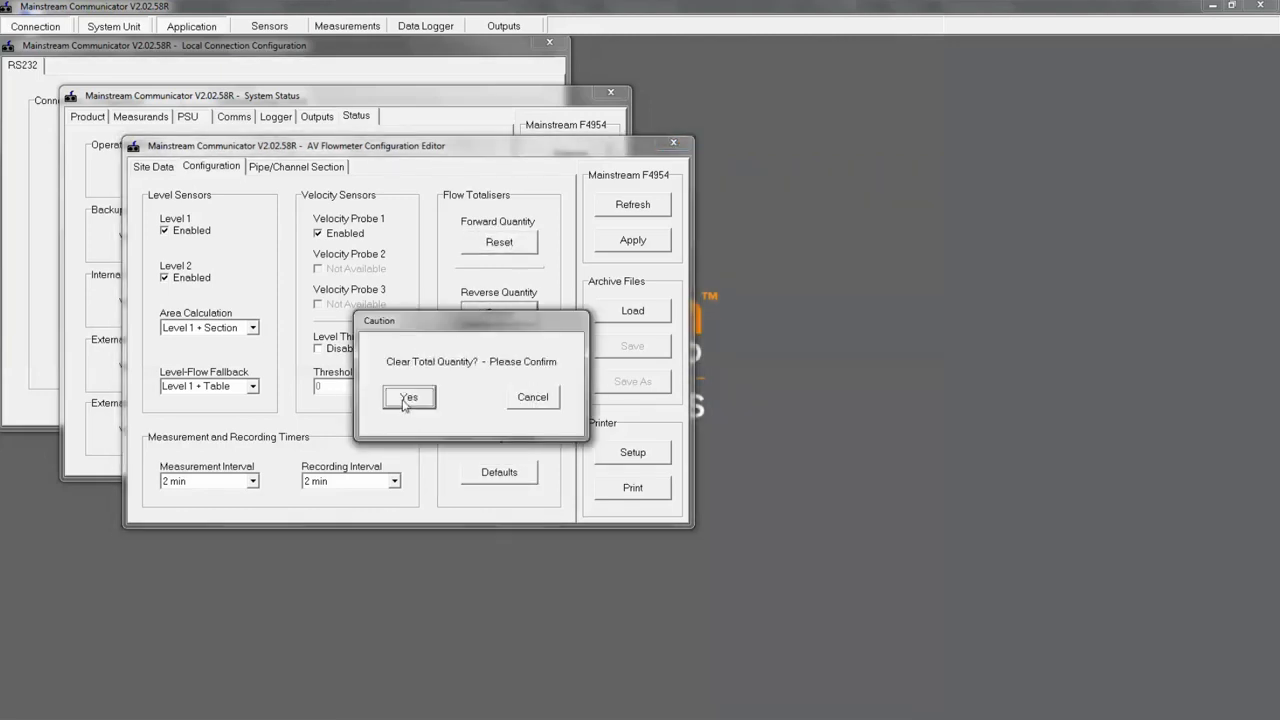
left_click(406, 402)
left_click(488, 385)
left_click(425, 408)
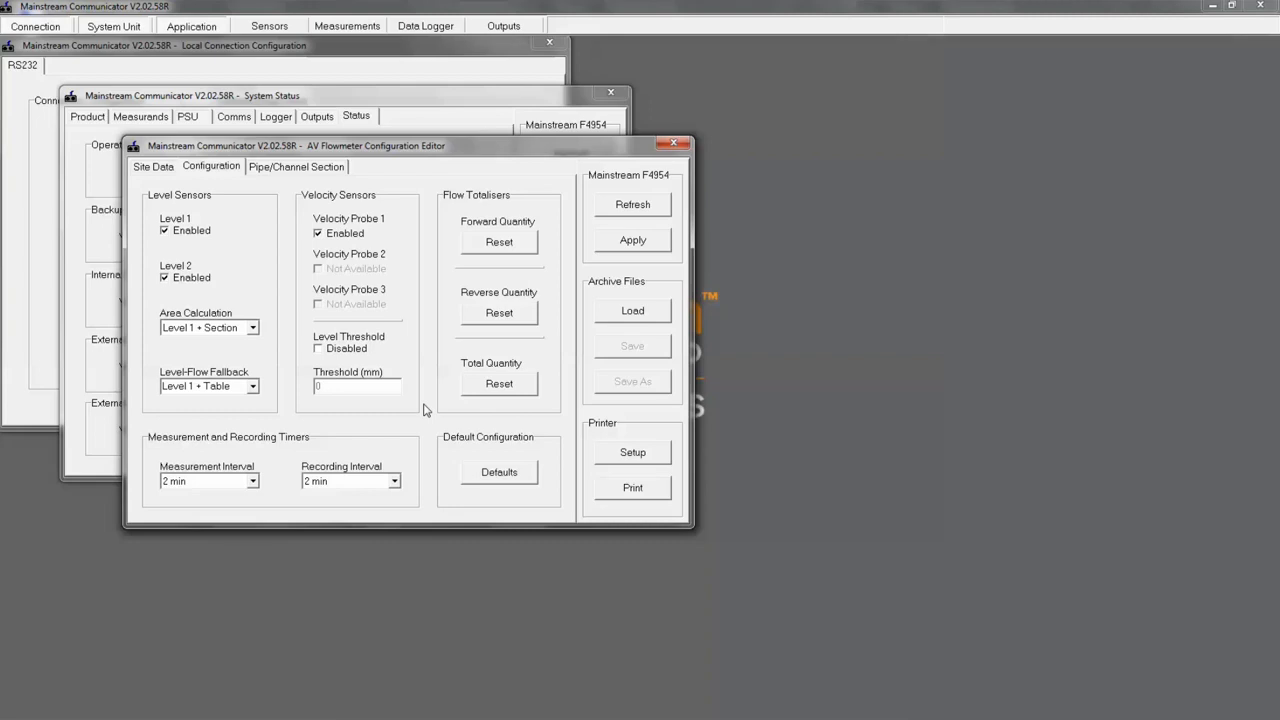
left_click(619, 245)
Step: Preview the Part-Filled Pipe installation for the standard section and set the installation to Open Channel
left_click(330, 172)
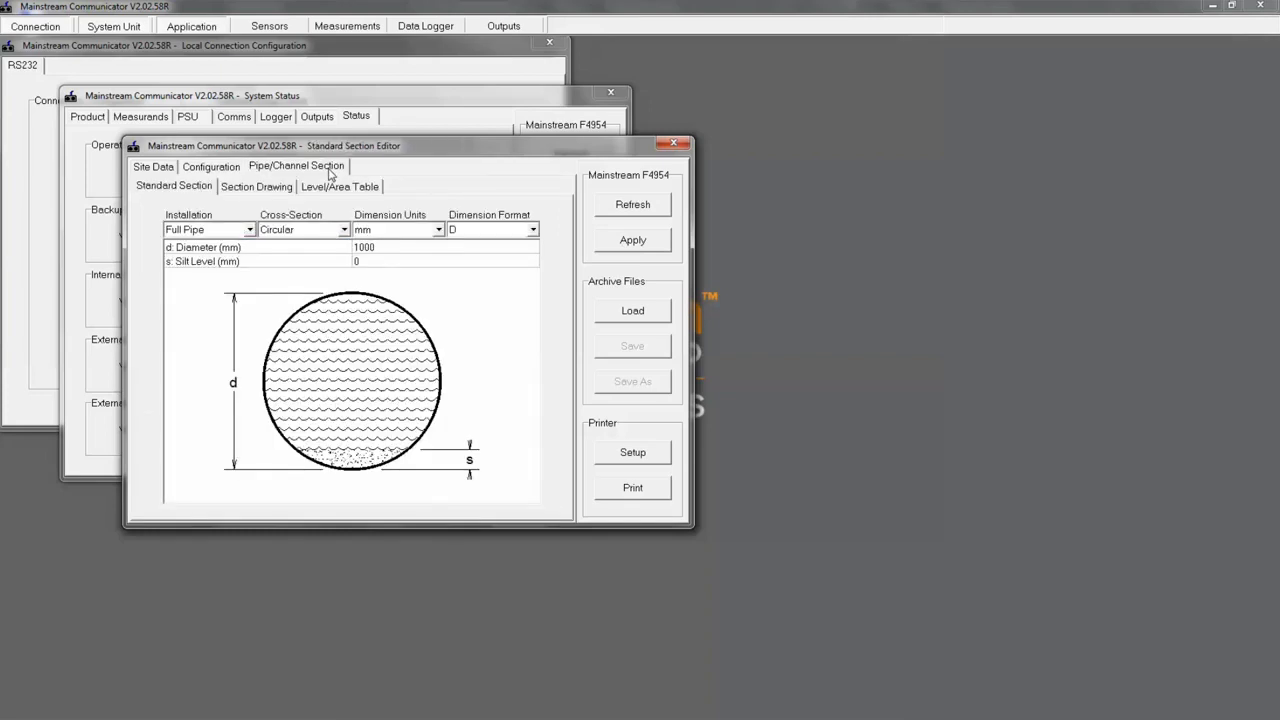
left_click(250, 230)
left_click(240, 255)
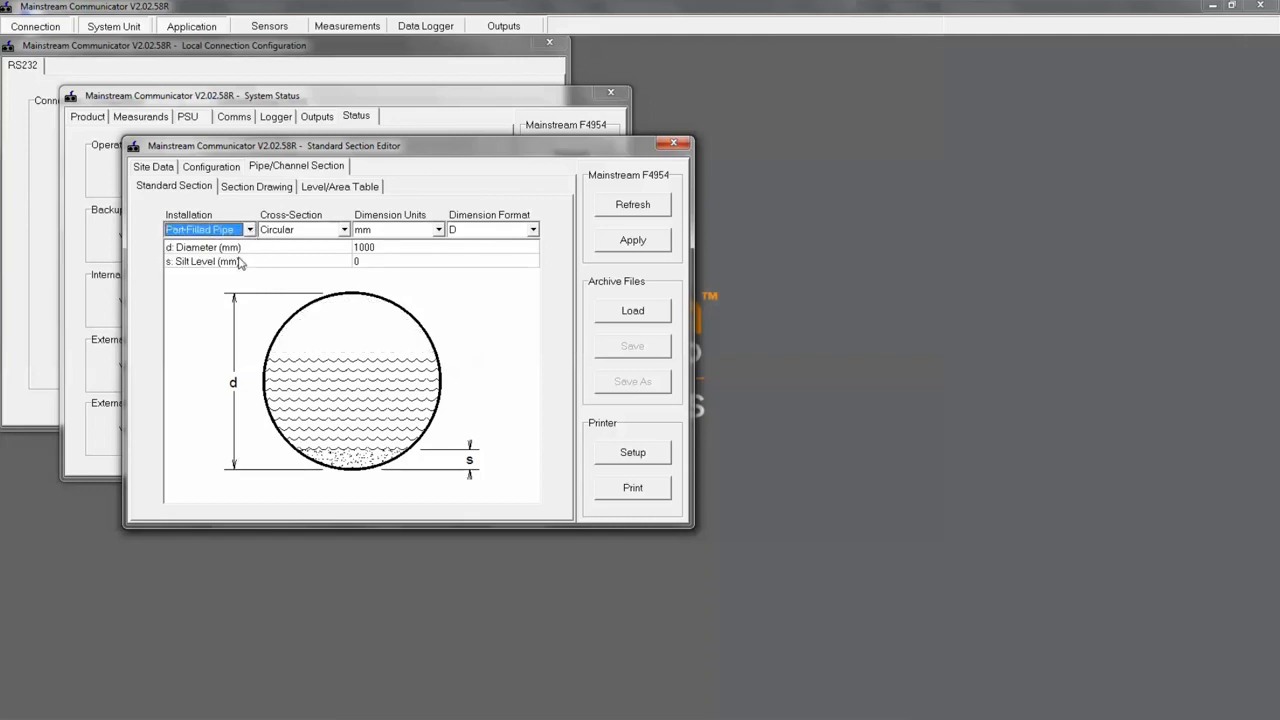
left_click(250, 230)
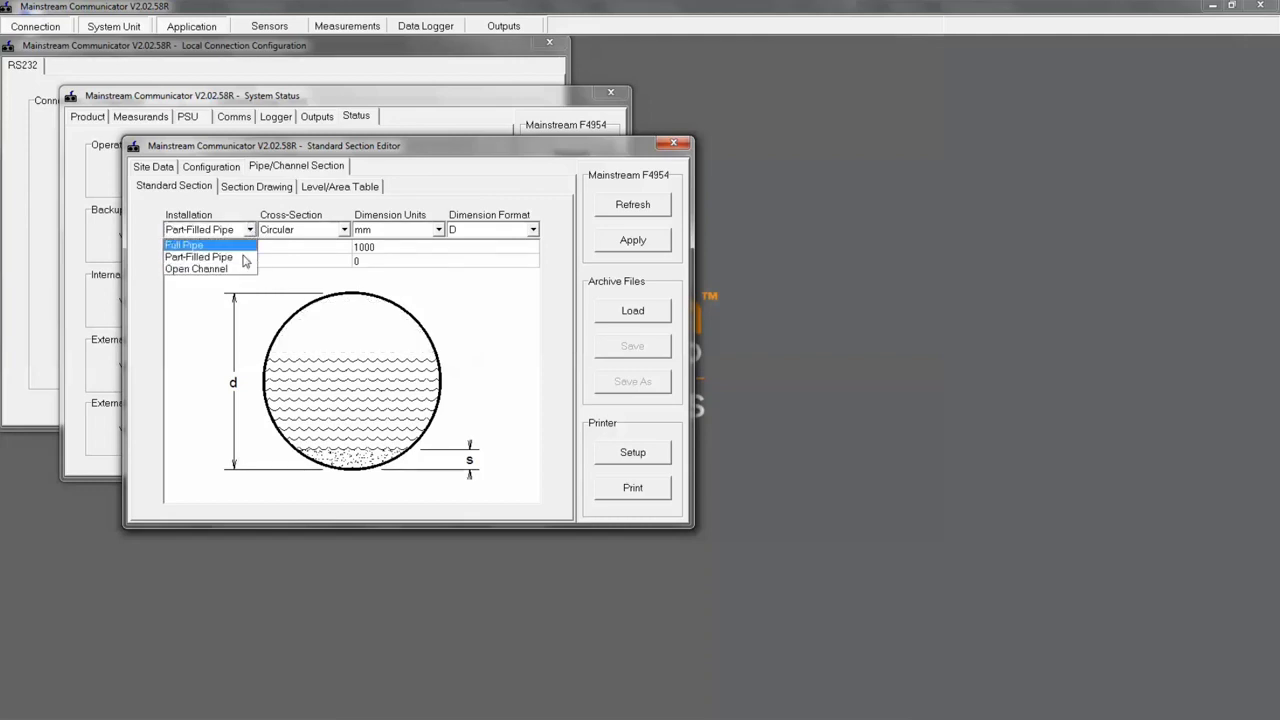
left_click(242, 269)
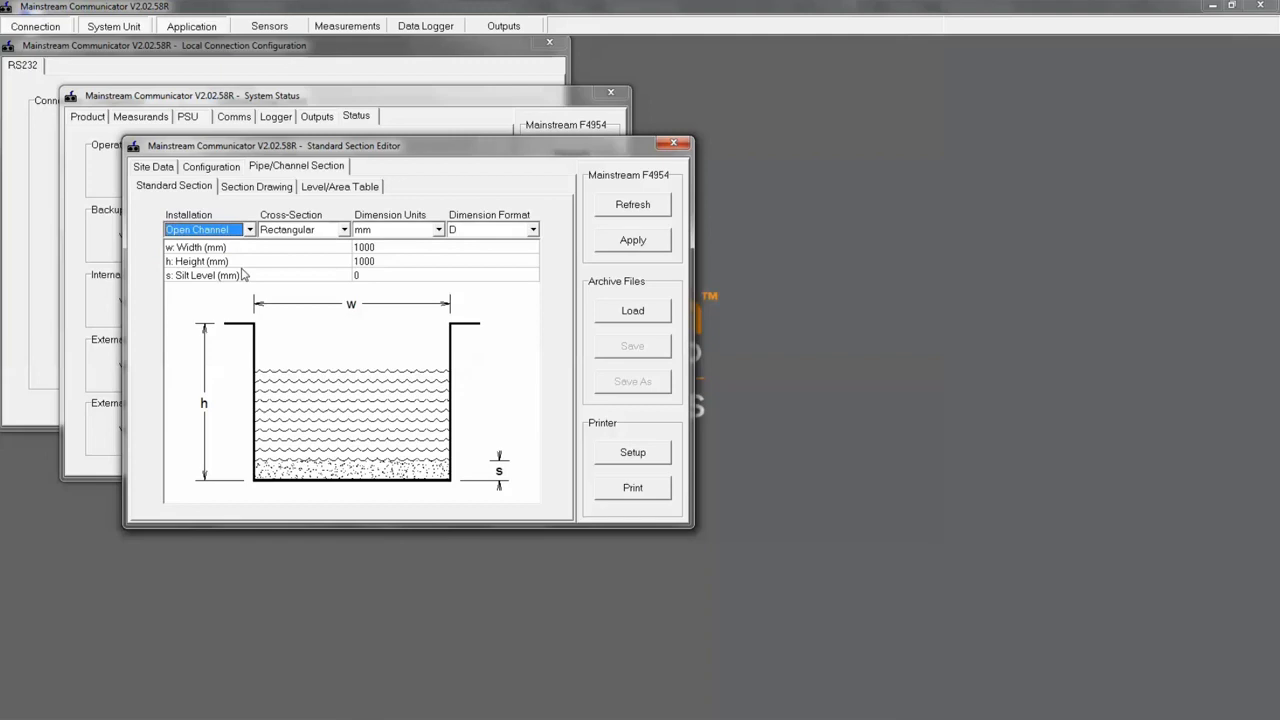
Step: Preview the Trapezoidal cross-section, set the open channel's cross-section to Semi-Circular, and apply it to the flowmeter
left_click(343, 231)
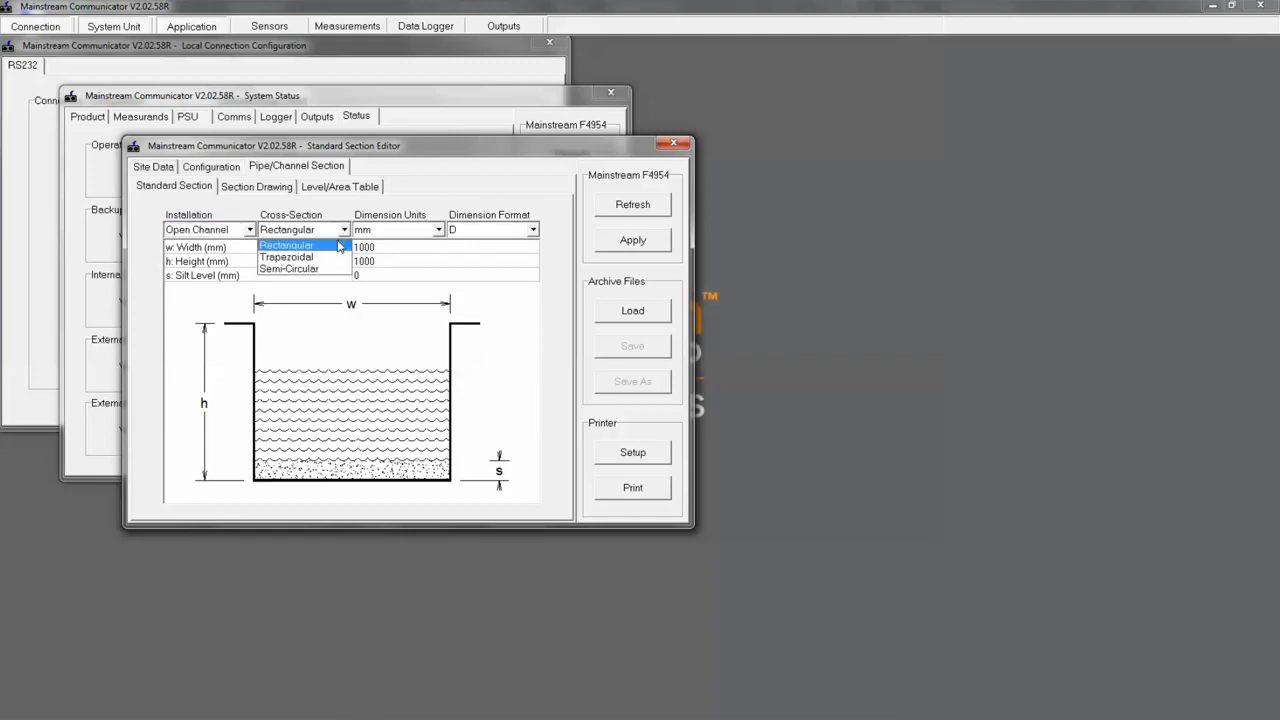
left_click(330, 258)
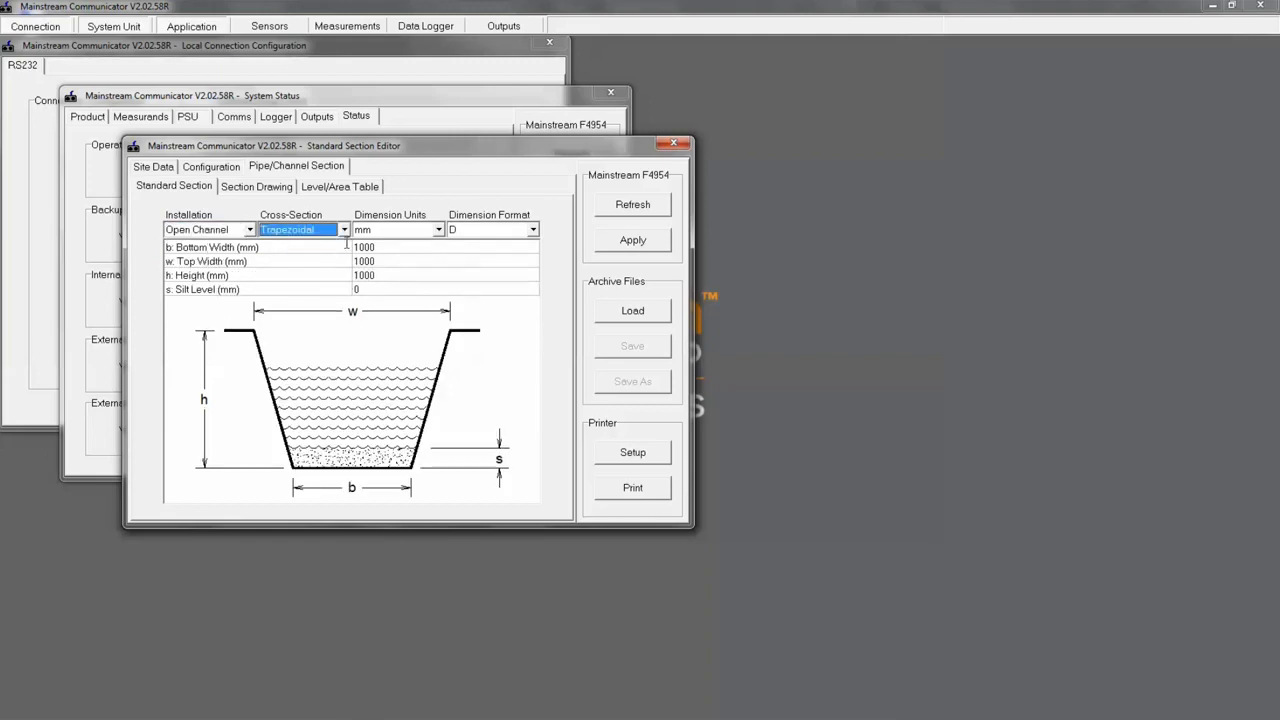
left_click(344, 230)
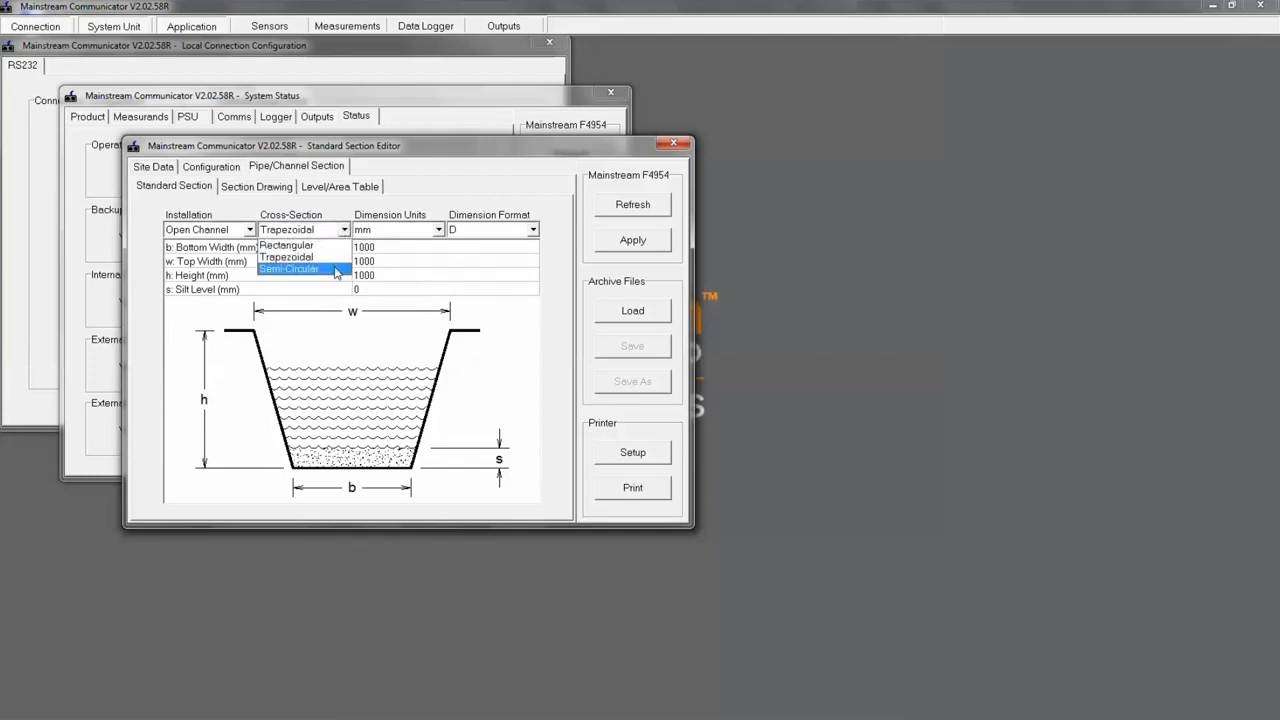
left_click(336, 270)
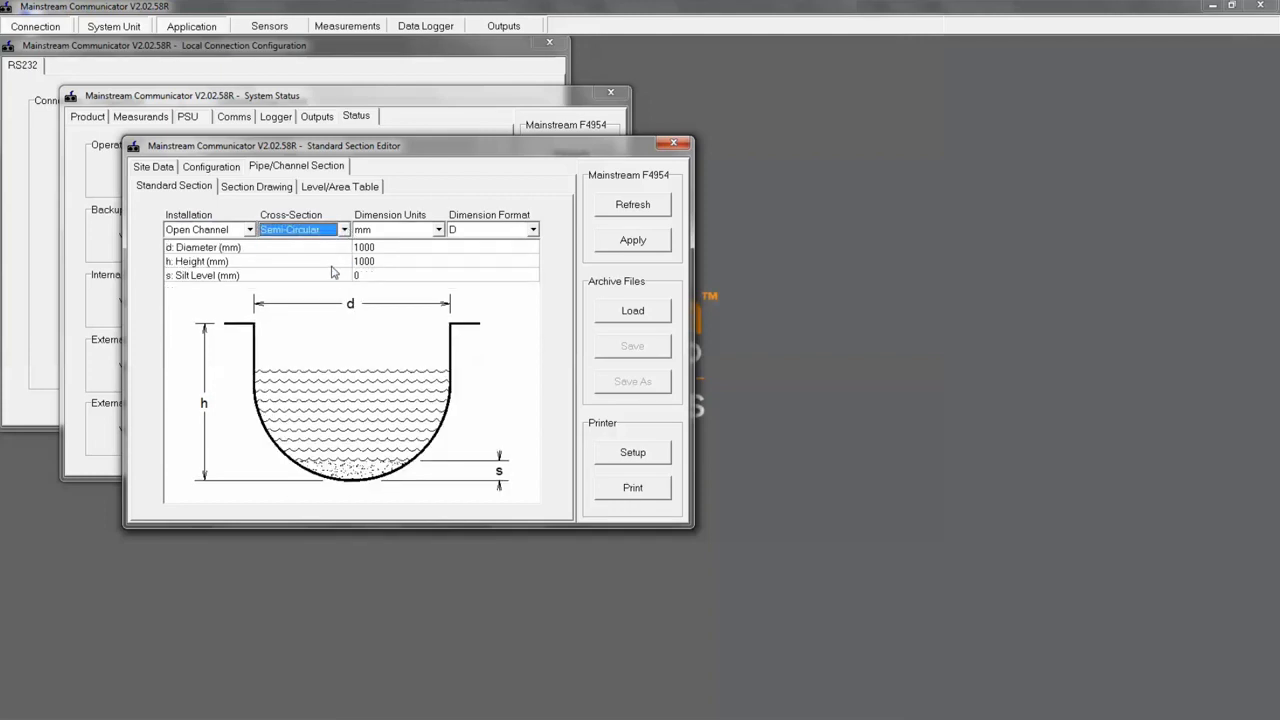
left_click(634, 242)
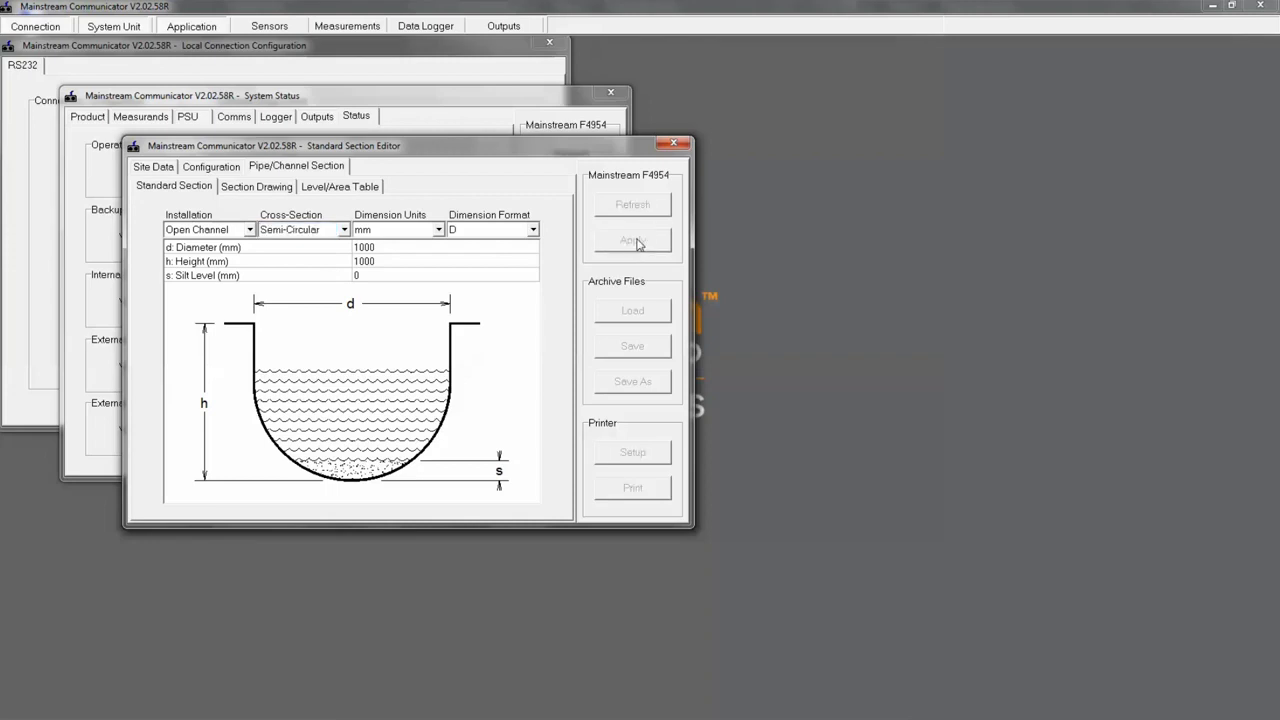
Step: Draw a custom open-channel cross-section as a six-point outline with flat banks, sloping sides and a near-flat bed, and apply it
left_click(271, 190)
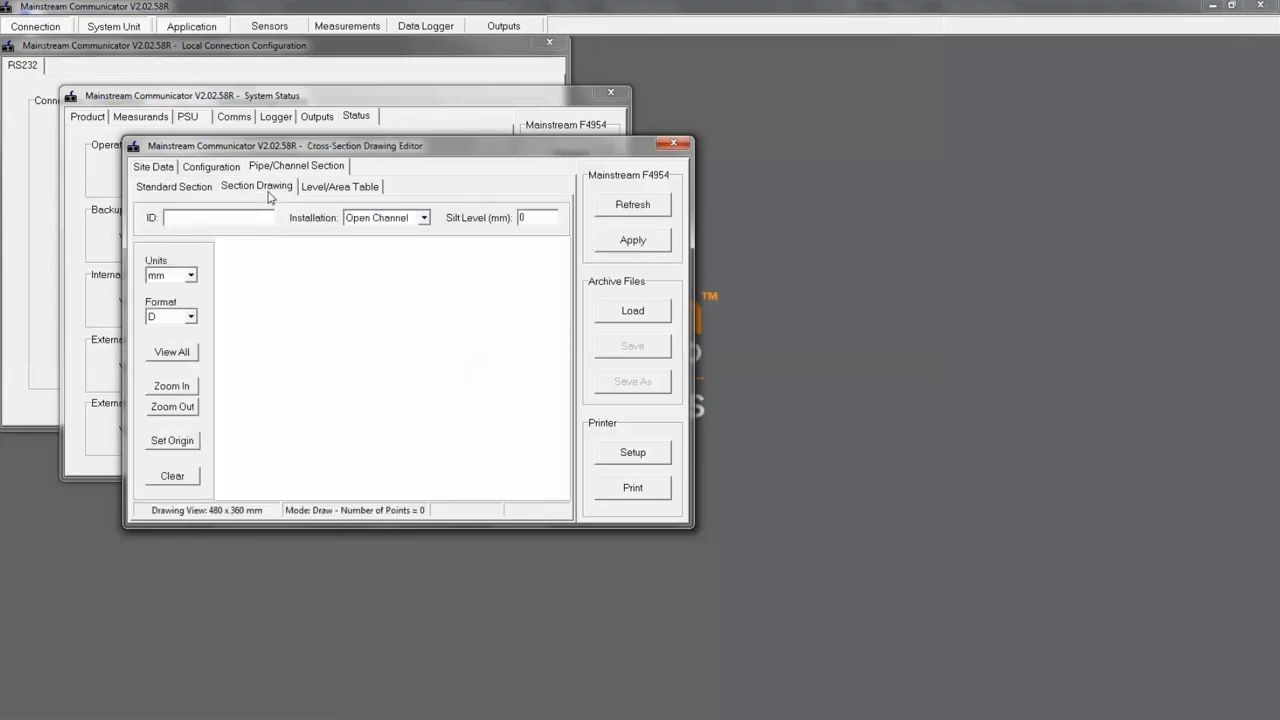
left_click(218, 333)
left_click(298, 331)
left_click(347, 404)
left_click(447, 413)
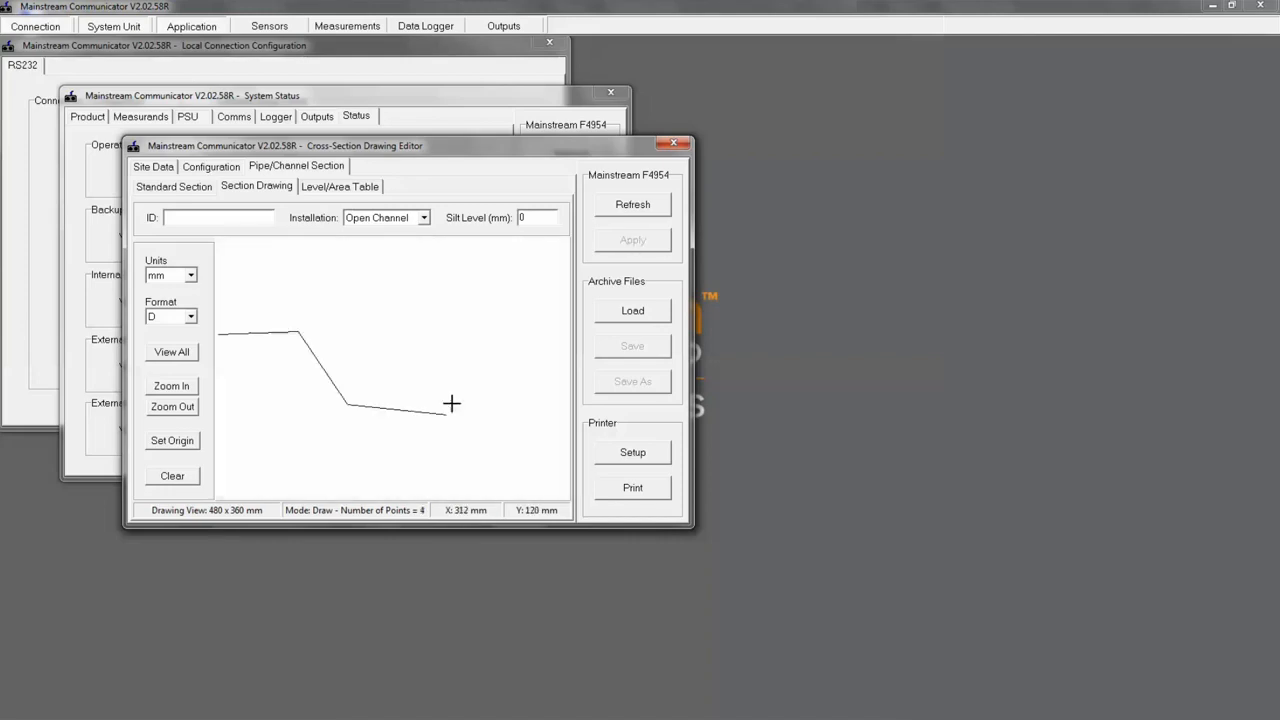
left_click(478, 328)
left_click(569, 329)
left_click(640, 243)
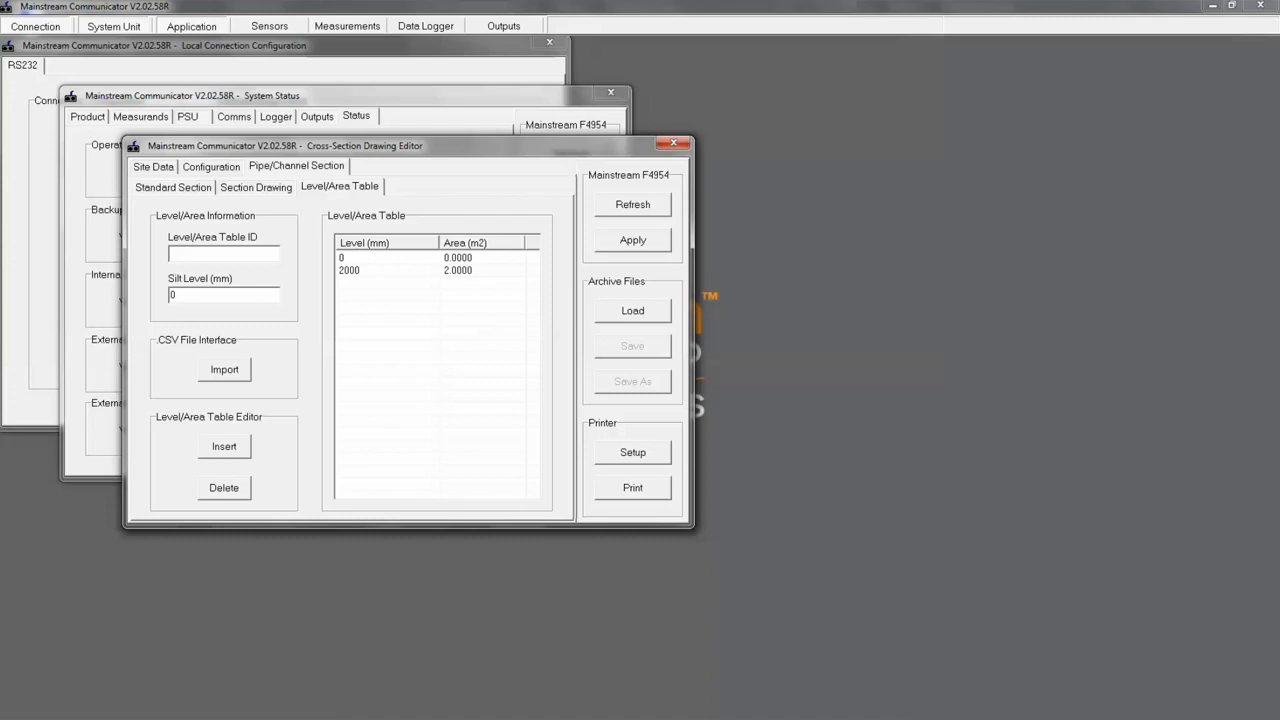
left_click(640, 242)
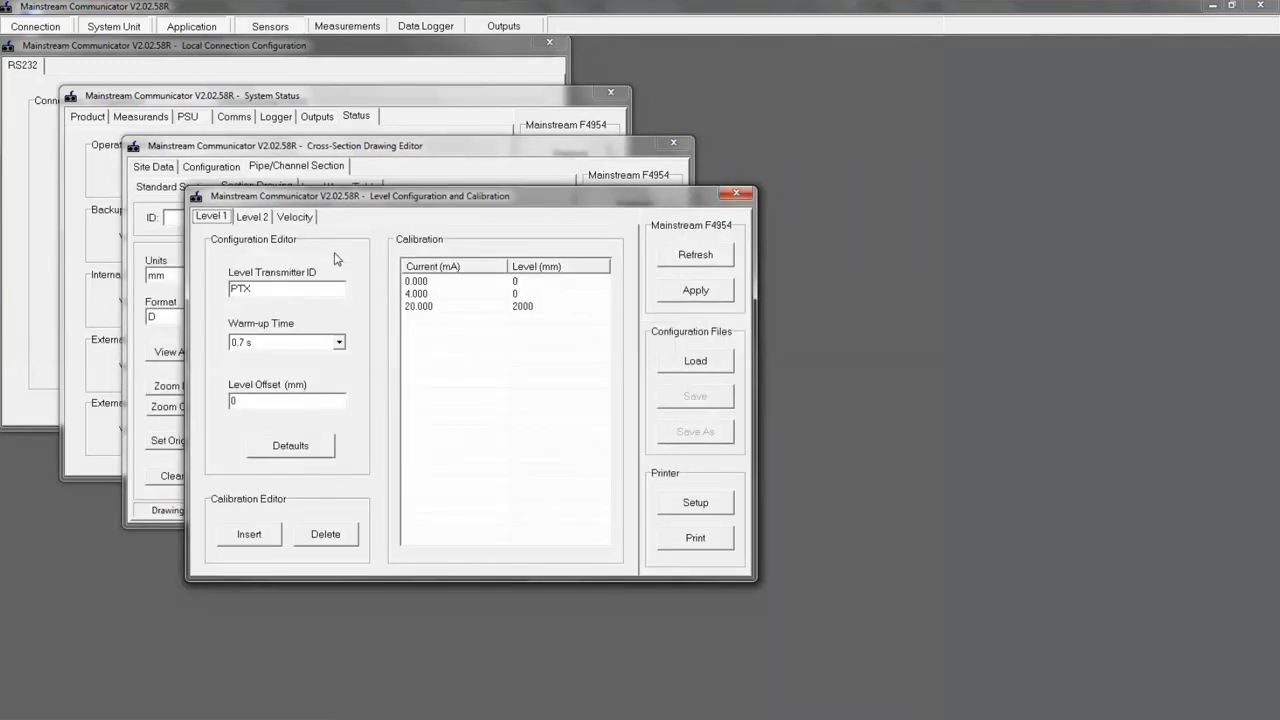
Step: Set the Level 1 transmitter ID to PTX123654, restore the sensor's default settings, and apply the level configuration
left_click(300, 291)
type("123654")
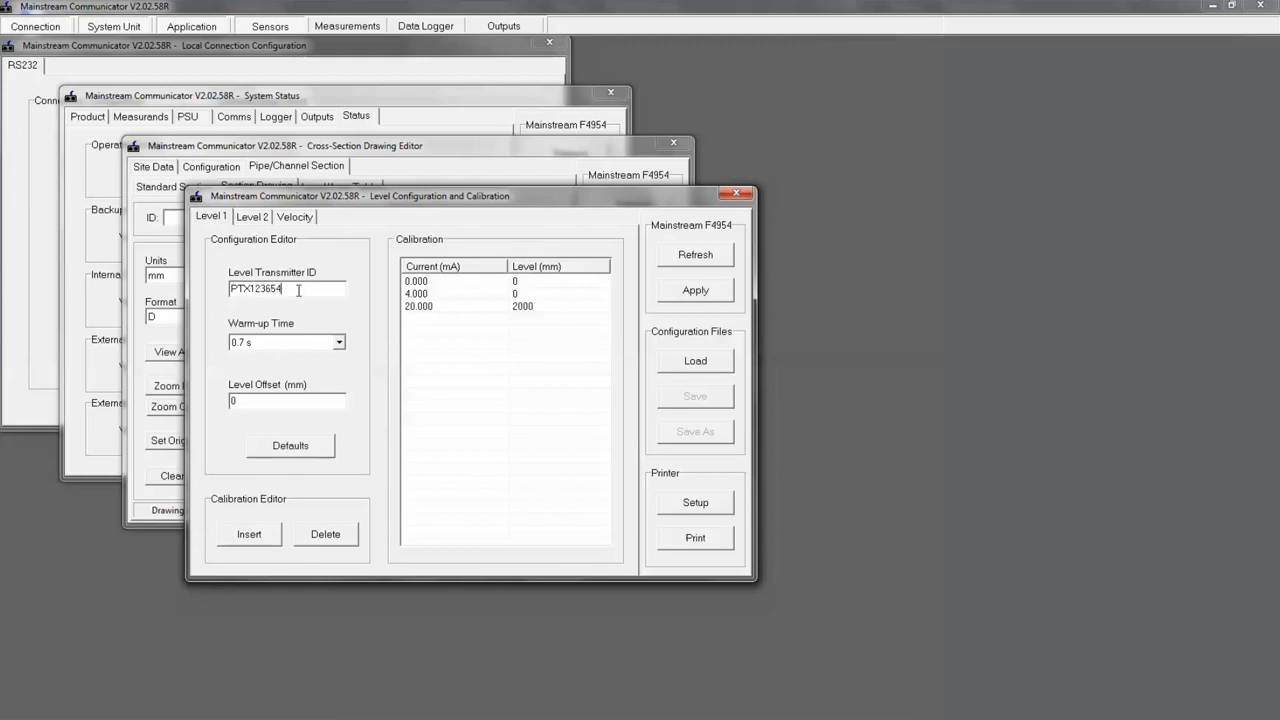
left_click(302, 448)
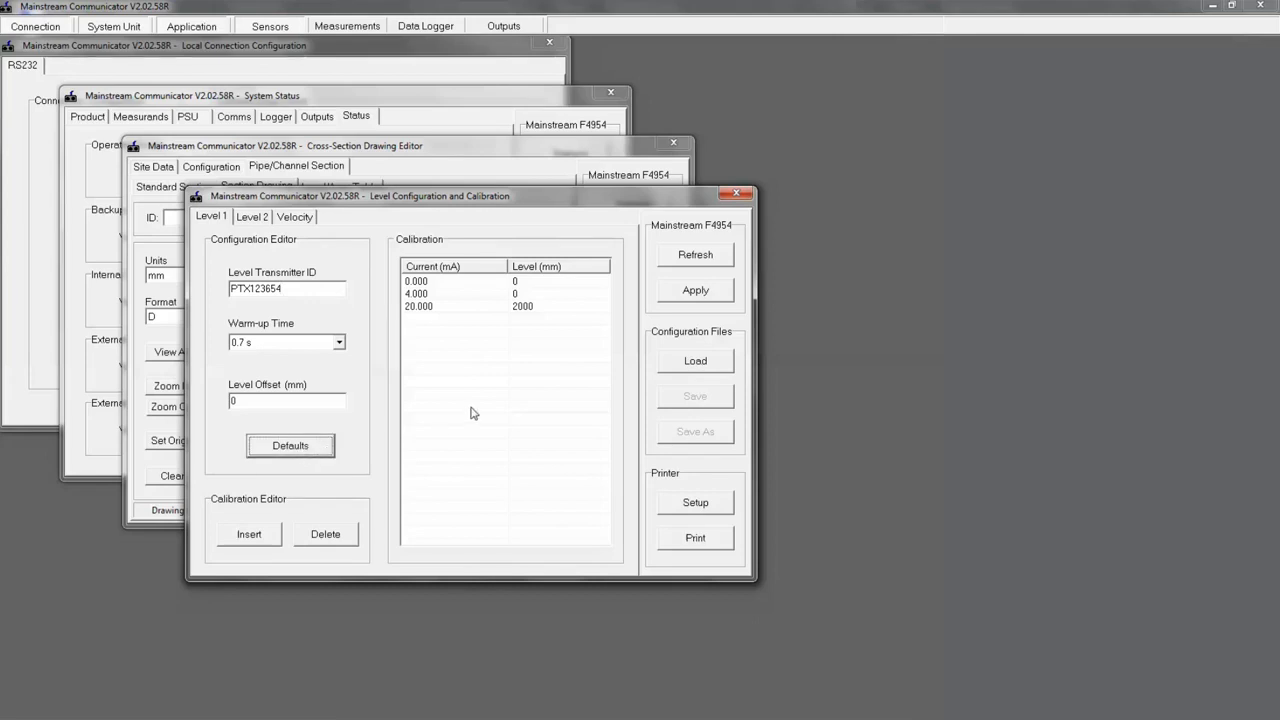
left_click(678, 296)
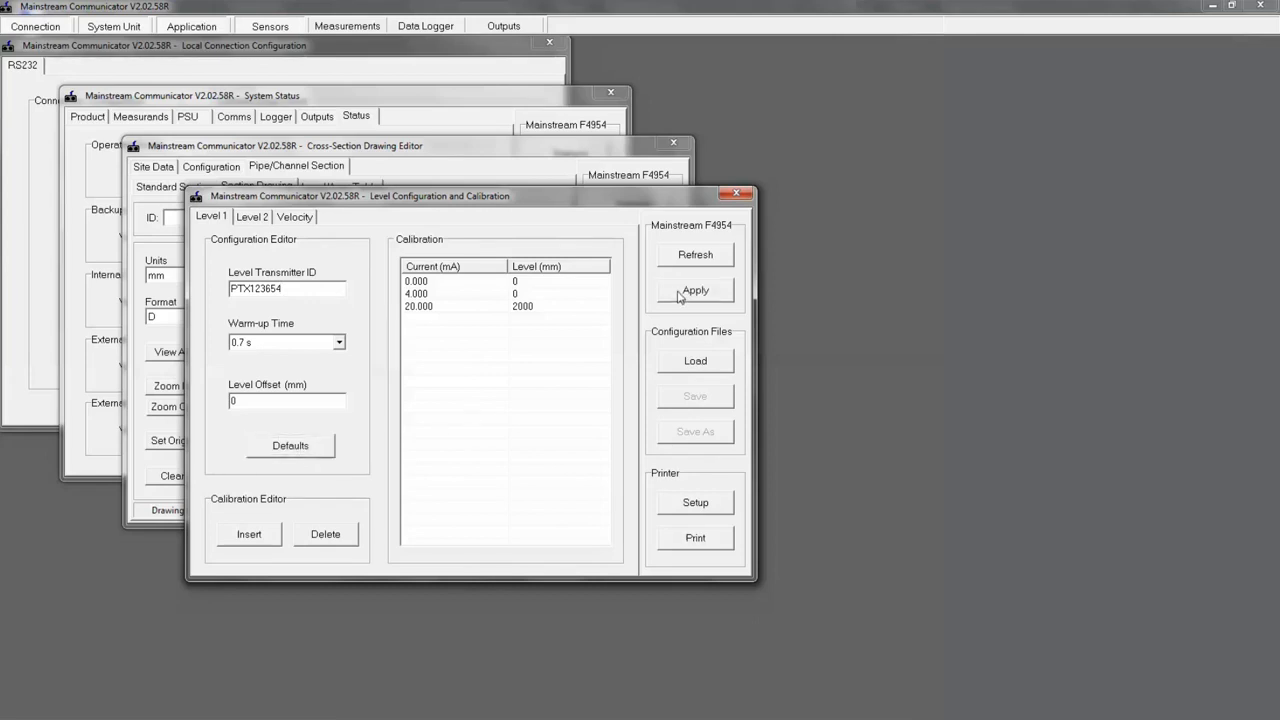
Step: Check the Level 2 settings, set the velocity probe ID to V-Probe 1234 with default velocity settings, and apply the velocity configuration
left_click(265, 217)
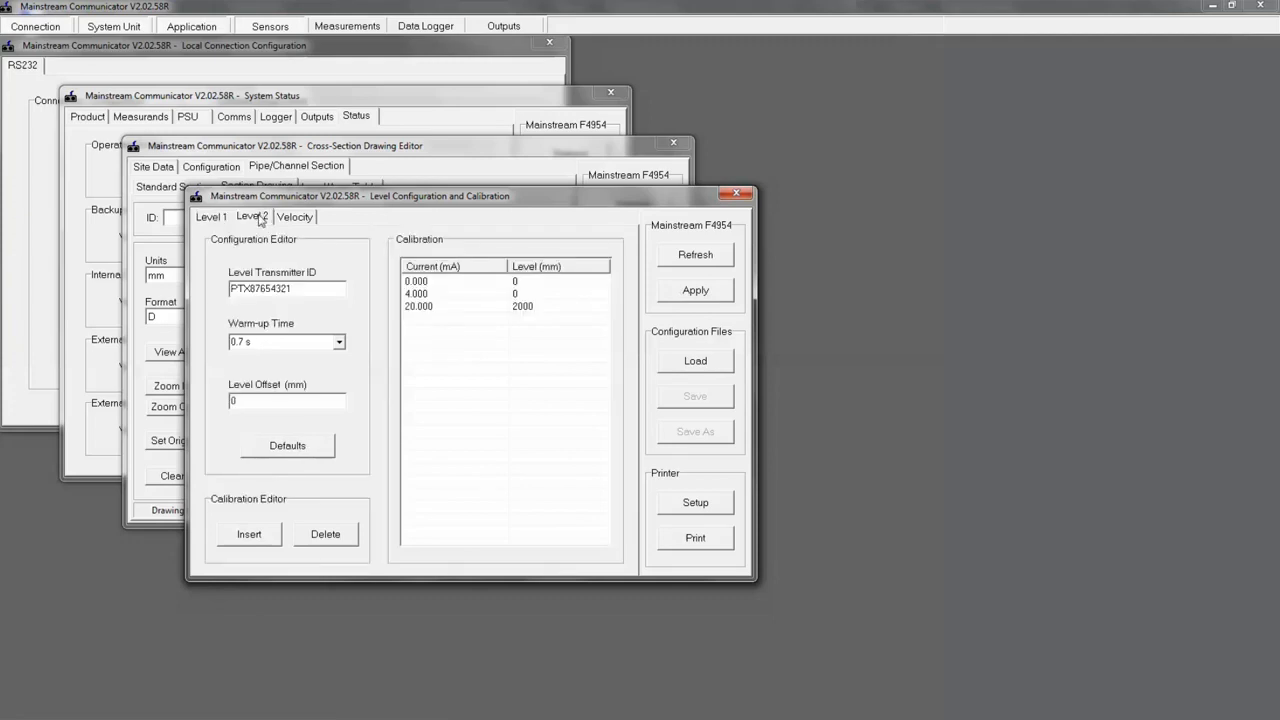
left_click(311, 221)
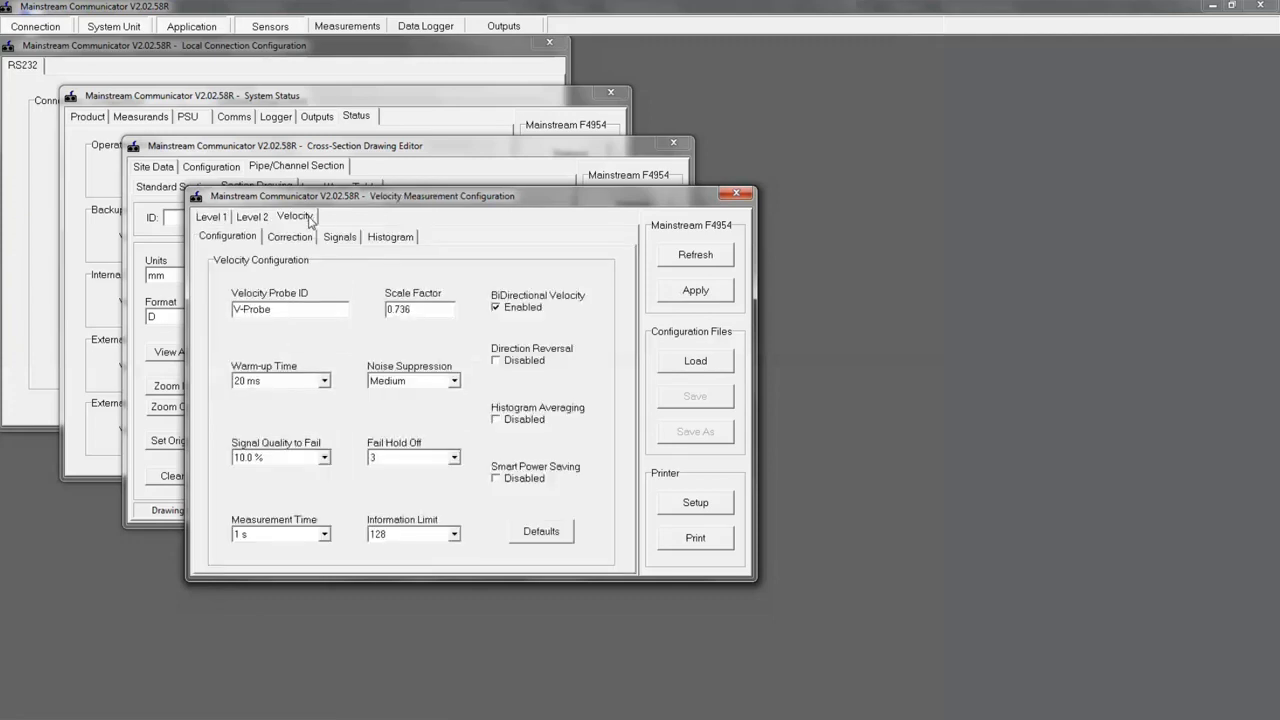
left_click(283, 310)
type("1234")
left_click(545, 540)
left_click(697, 291)
left_click(545, 538)
left_click(697, 291)
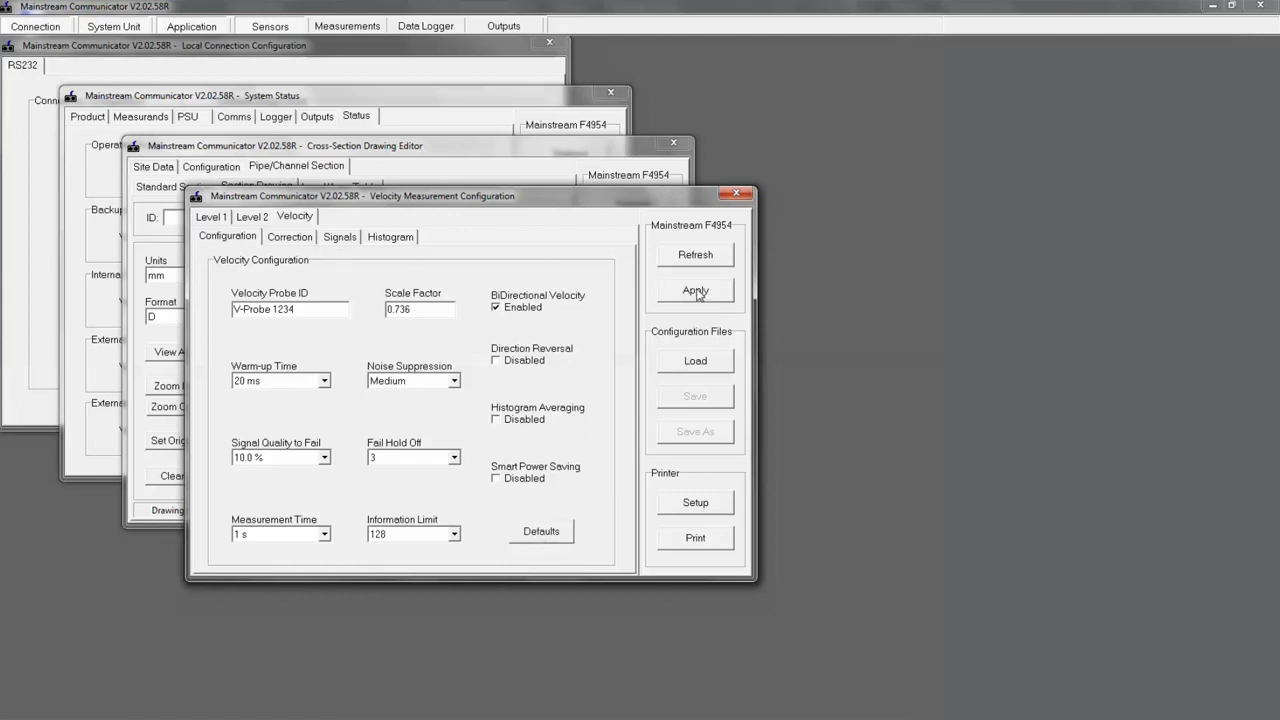
Step: Review the velocity correction table, the velocity signals and histogram, and the live measurement values
left_click(303, 240)
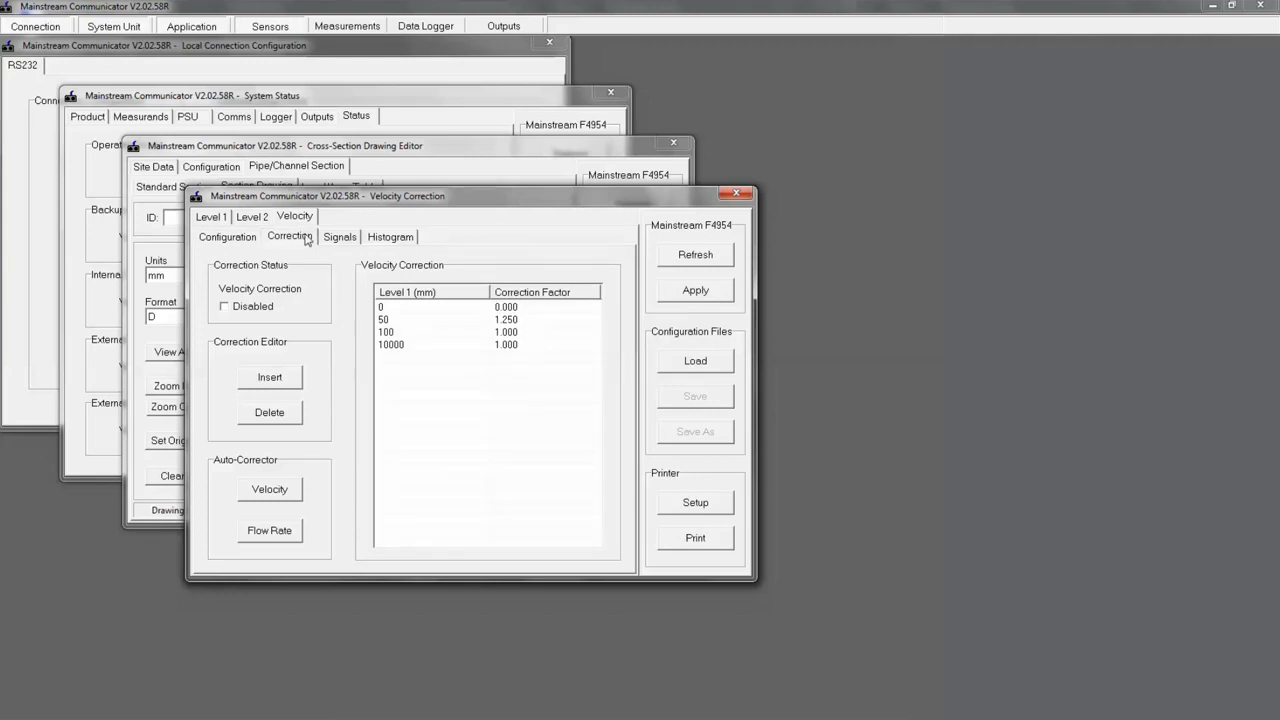
left_click(346, 237)
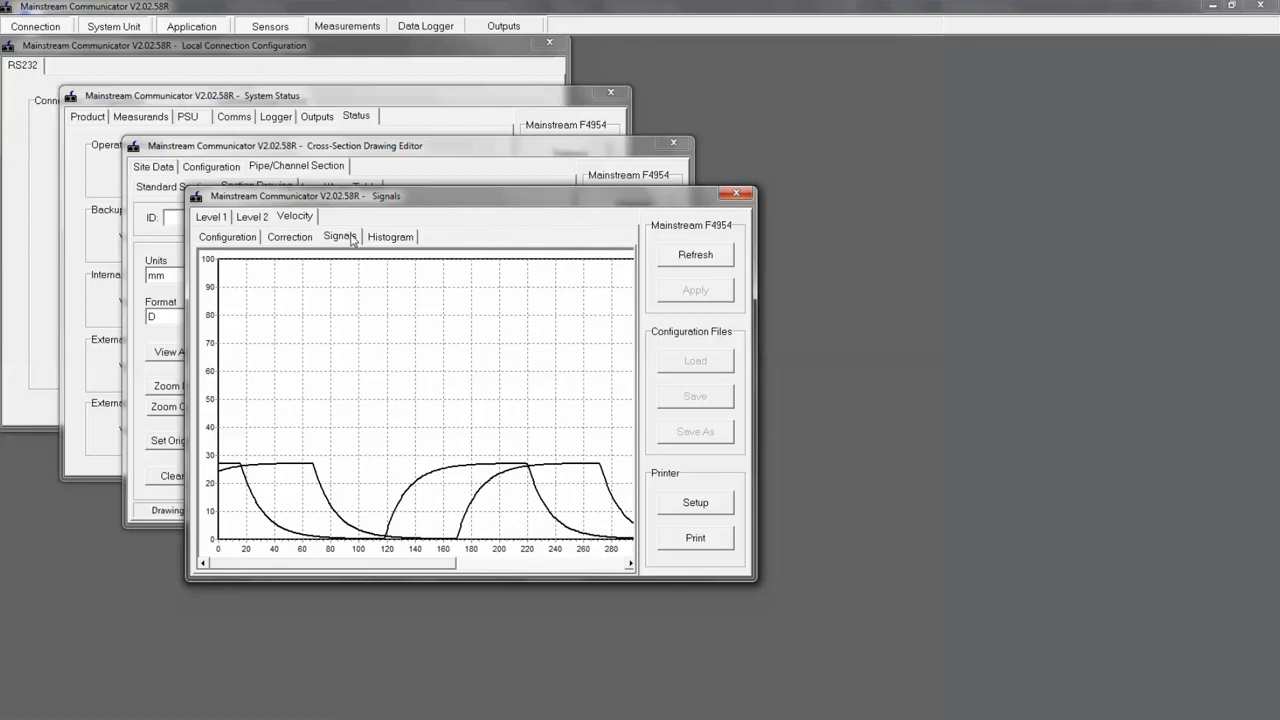
left_click(383, 239)
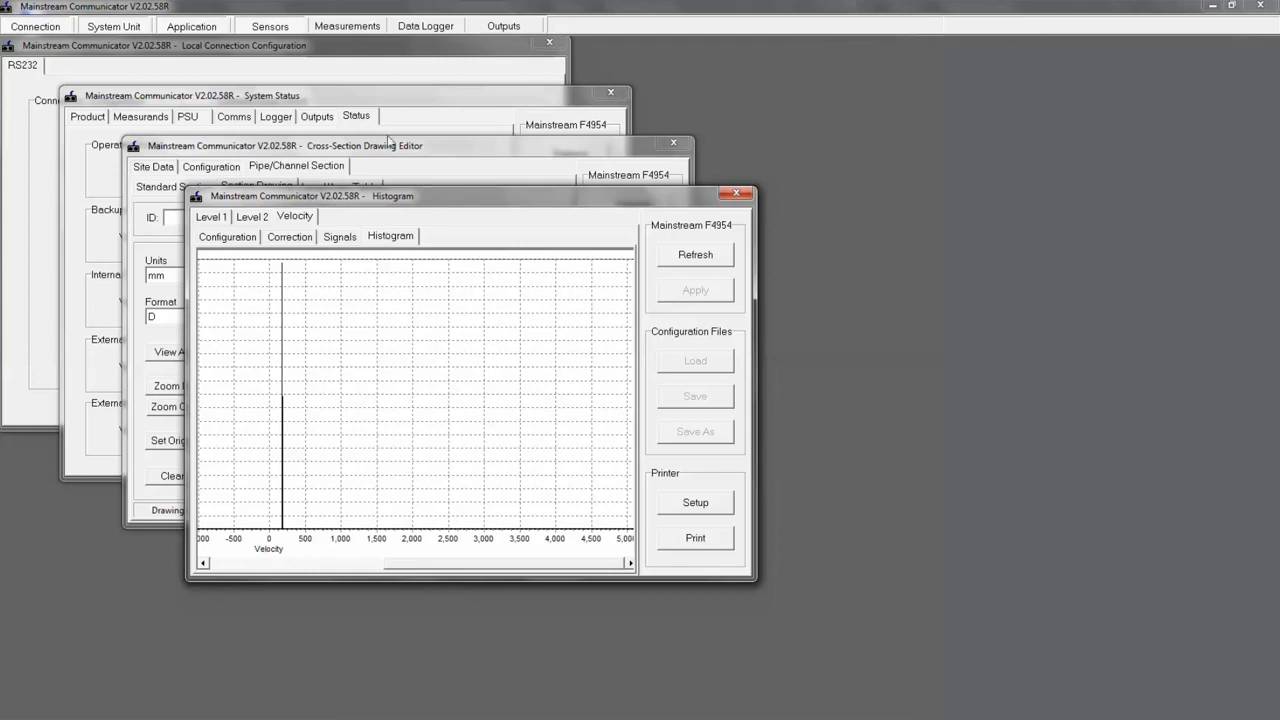
left_click(379, 27)
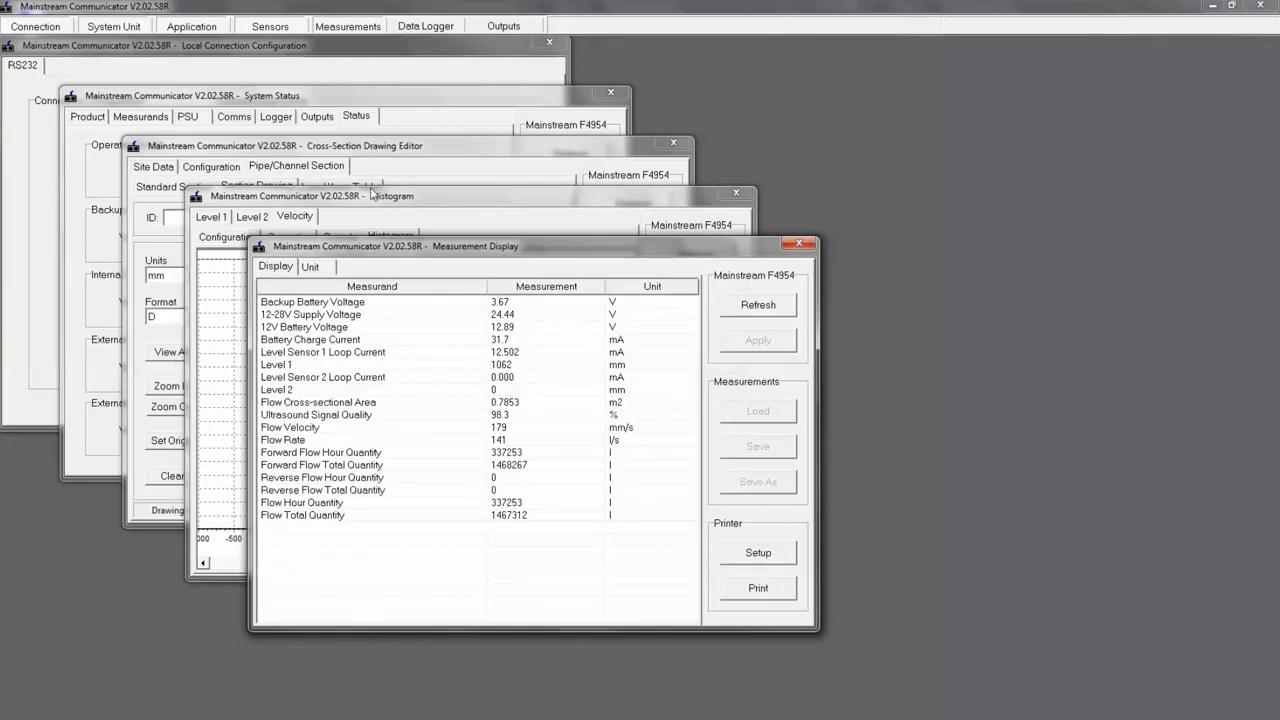
Step: Hide Backup Battery Voltage, 12-28V Supply Voltage and 12V Battery Voltage from the measurement display list
left_click(332, 288)
left_click(267, 303)
left_click(267, 314)
left_click(267, 327)
left_click(295, 290)
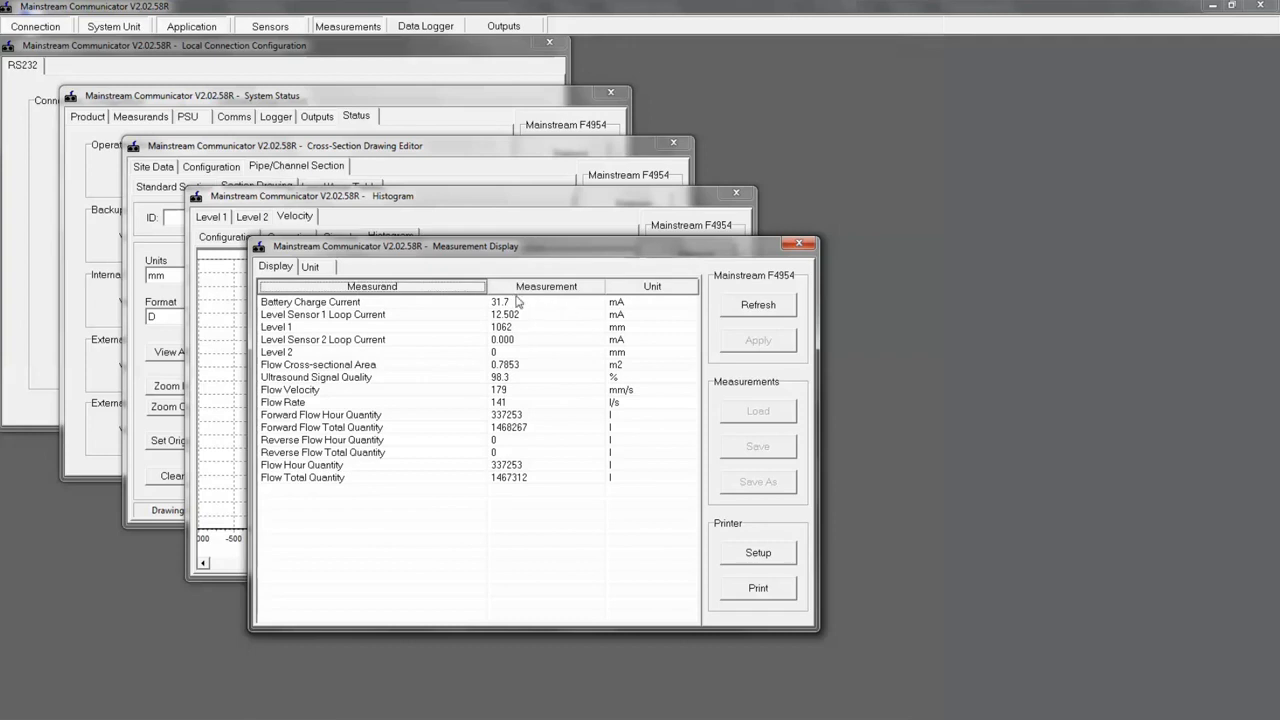
Step: Show the backup battery, 12-28V supply and 12V battery voltages again in the measurement display list
left_click(473, 290)
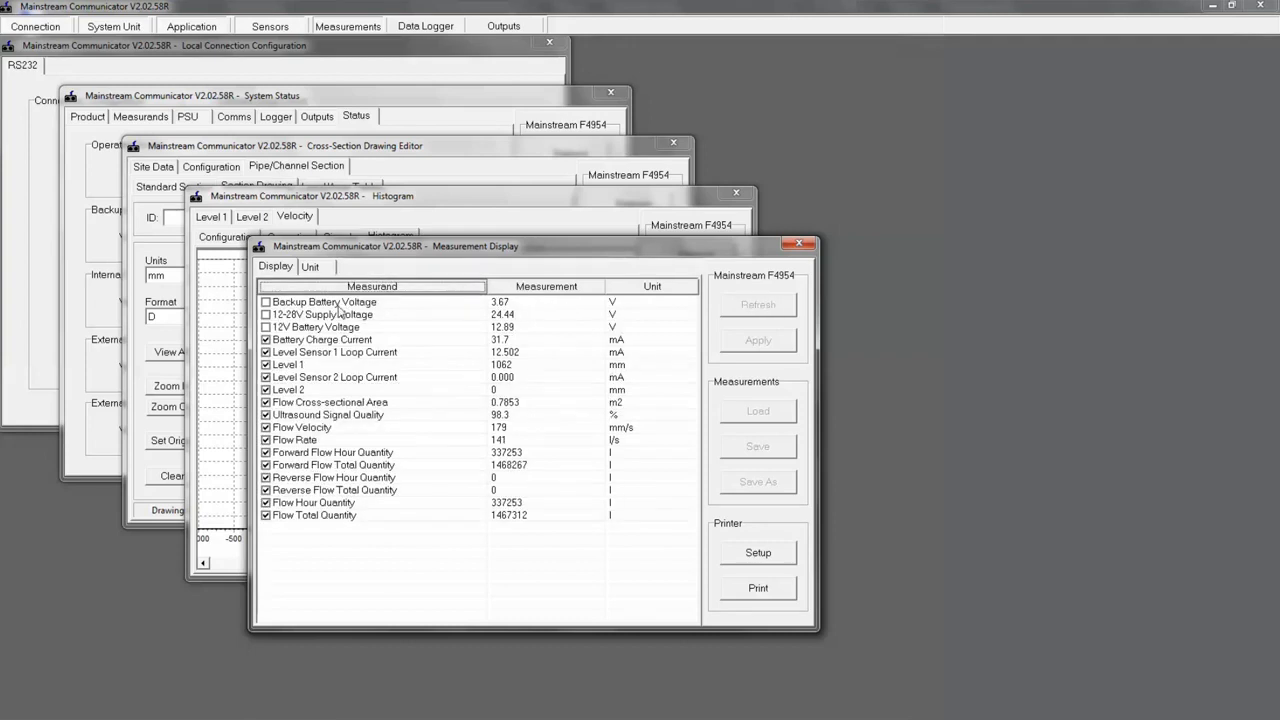
left_click(268, 303)
left_click(266, 315)
left_click(266, 328)
left_click(324, 290)
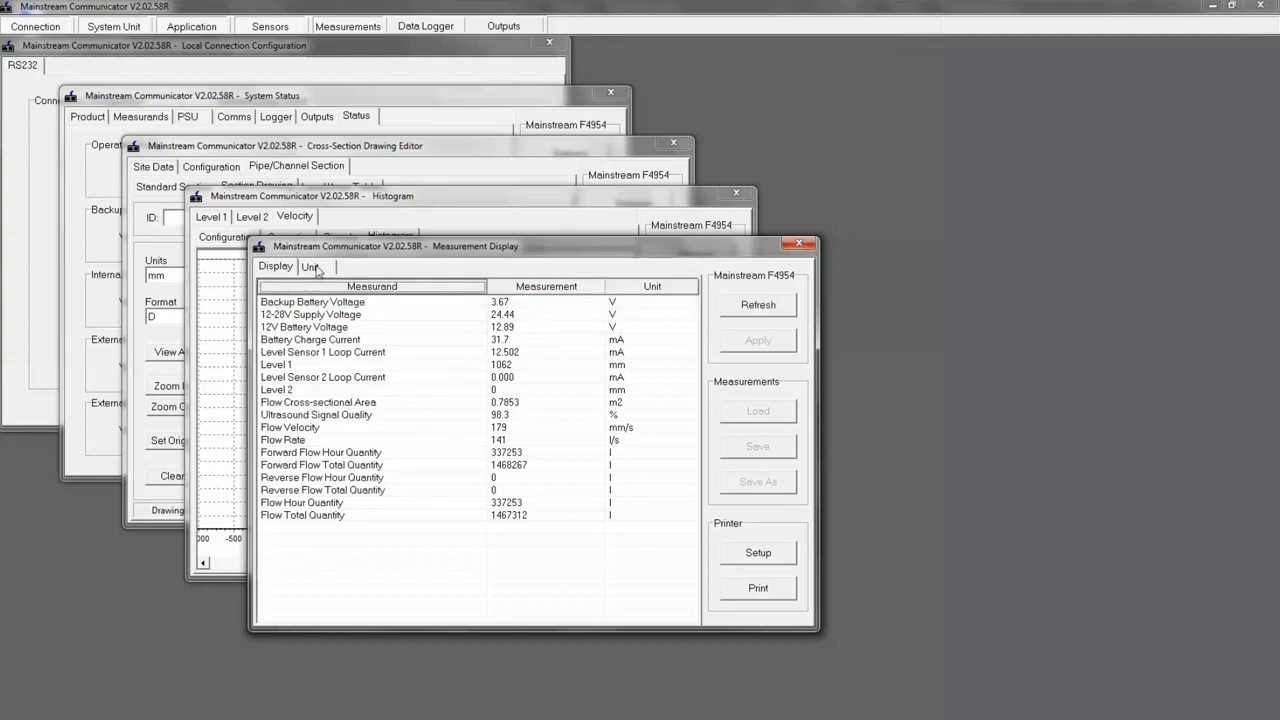
Step: Check the unit and format choices for Level 2, keep mm and D, and apply the measurement unit settings
left_click(311, 267)
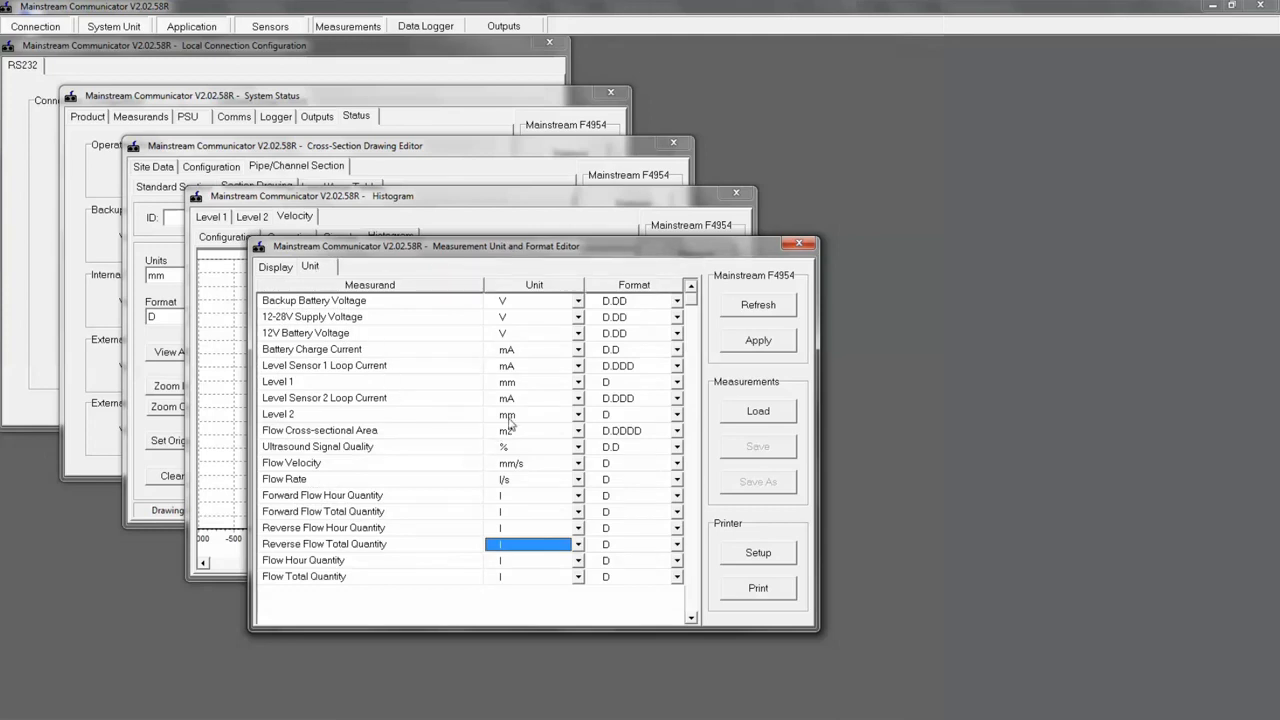
left_click(578, 415)
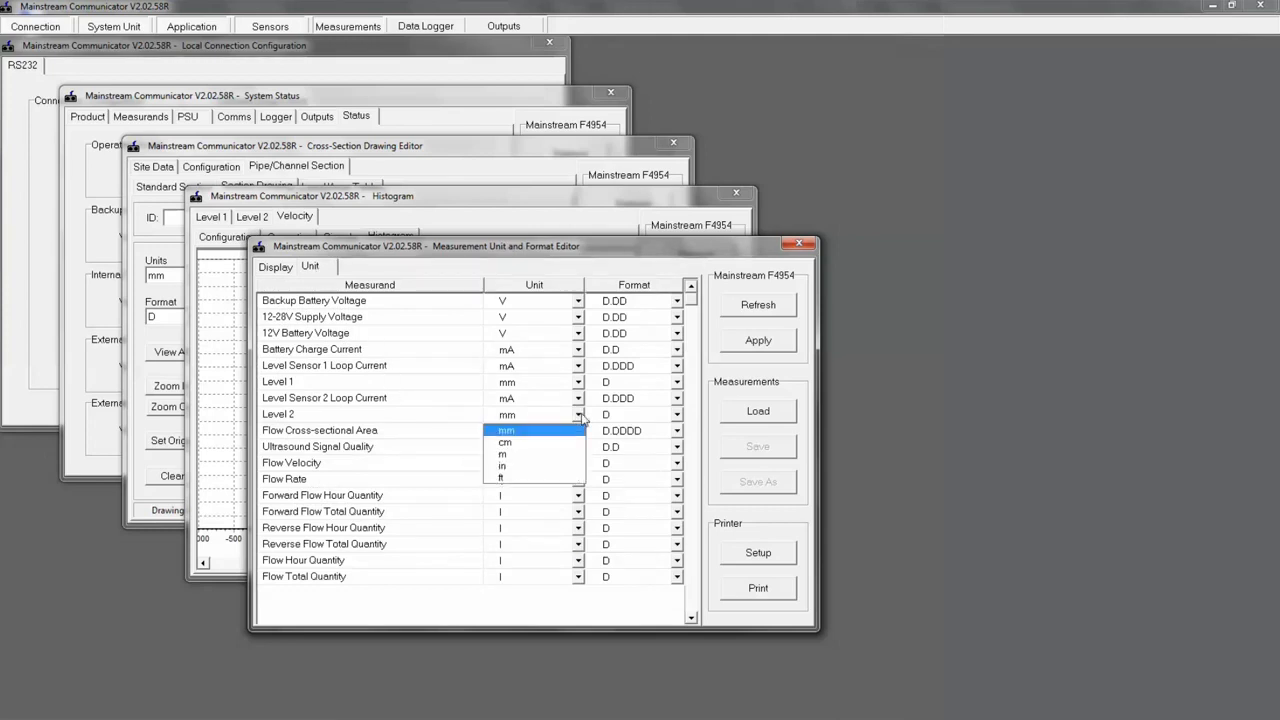
left_click(580, 415)
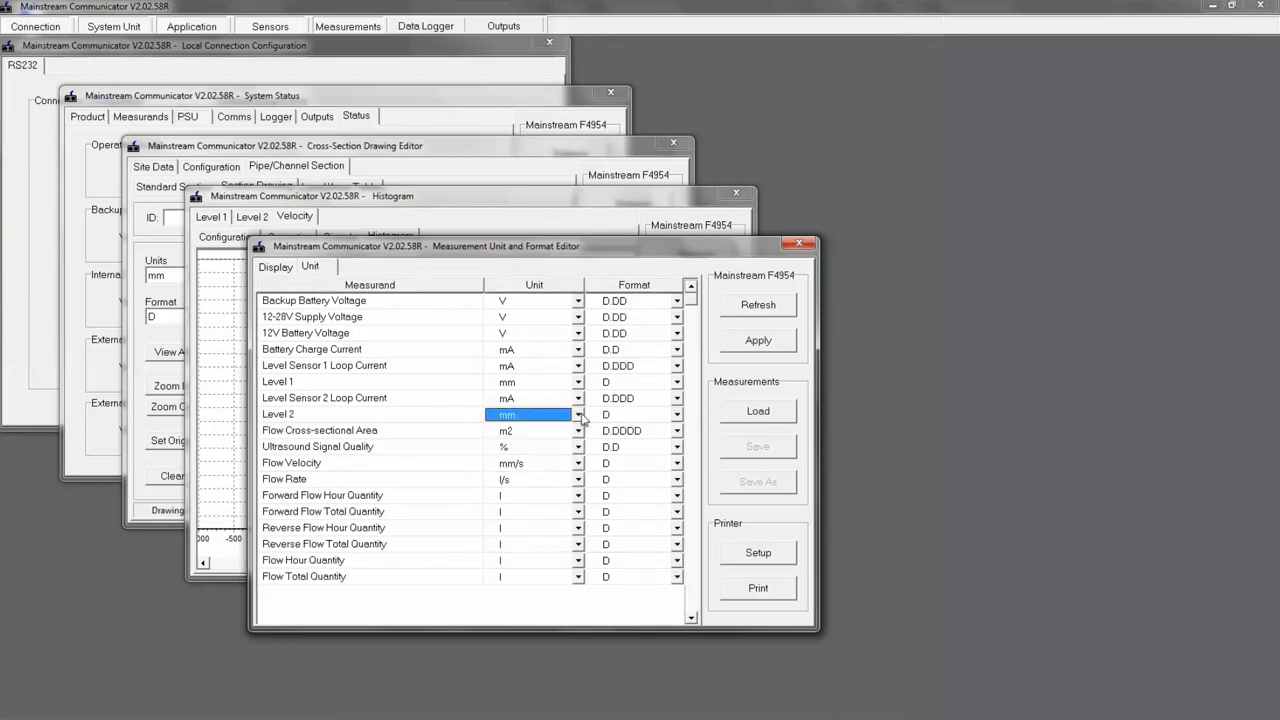
left_click(677, 416)
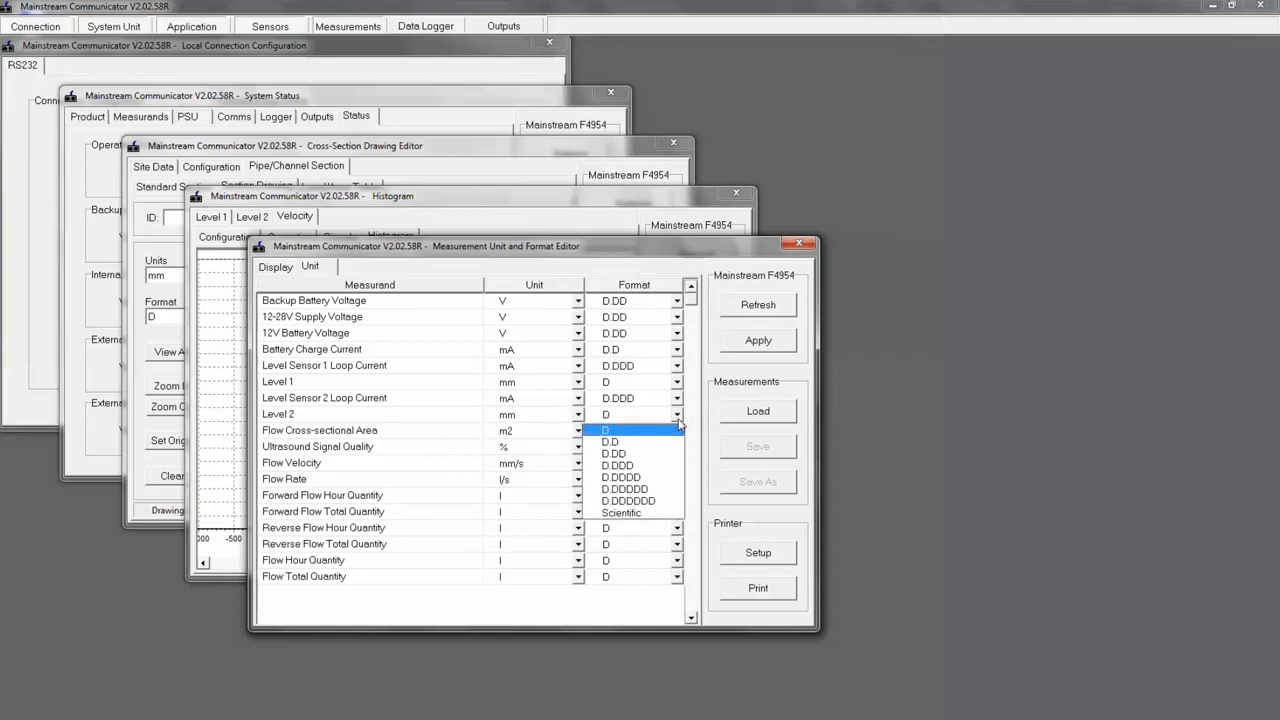
left_click(679, 423)
left_click(740, 340)
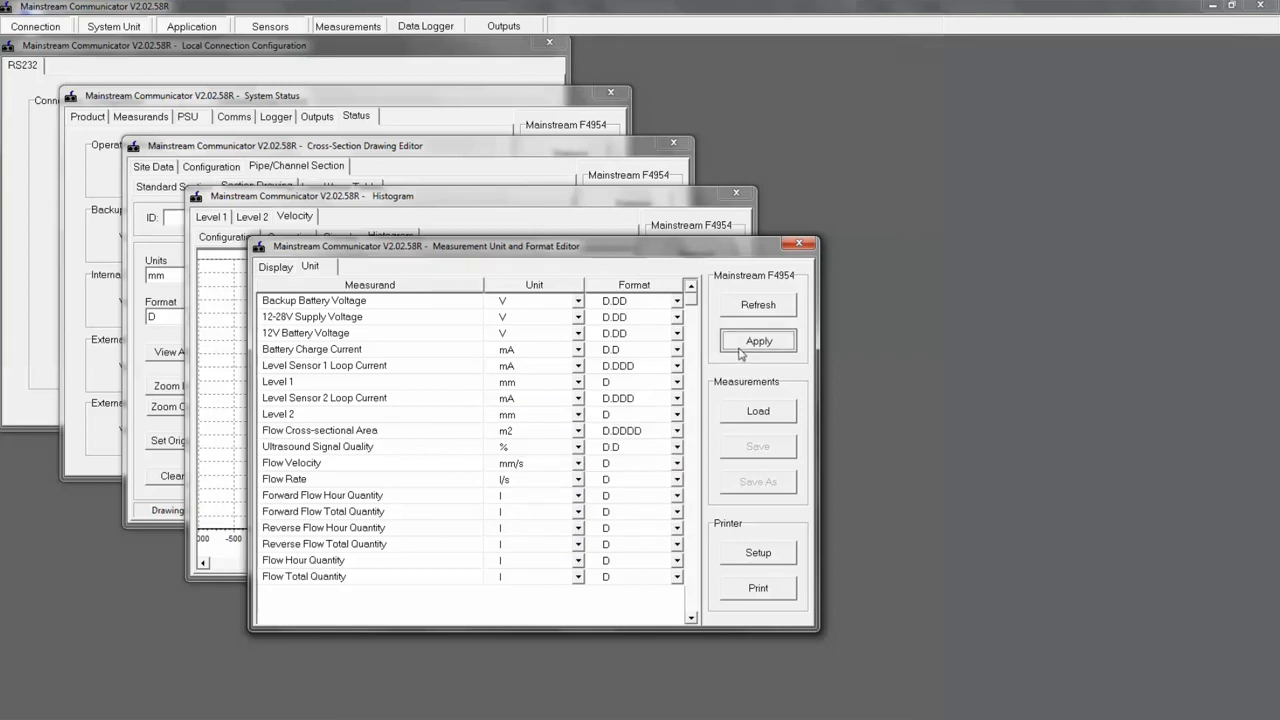
left_click(276, 267)
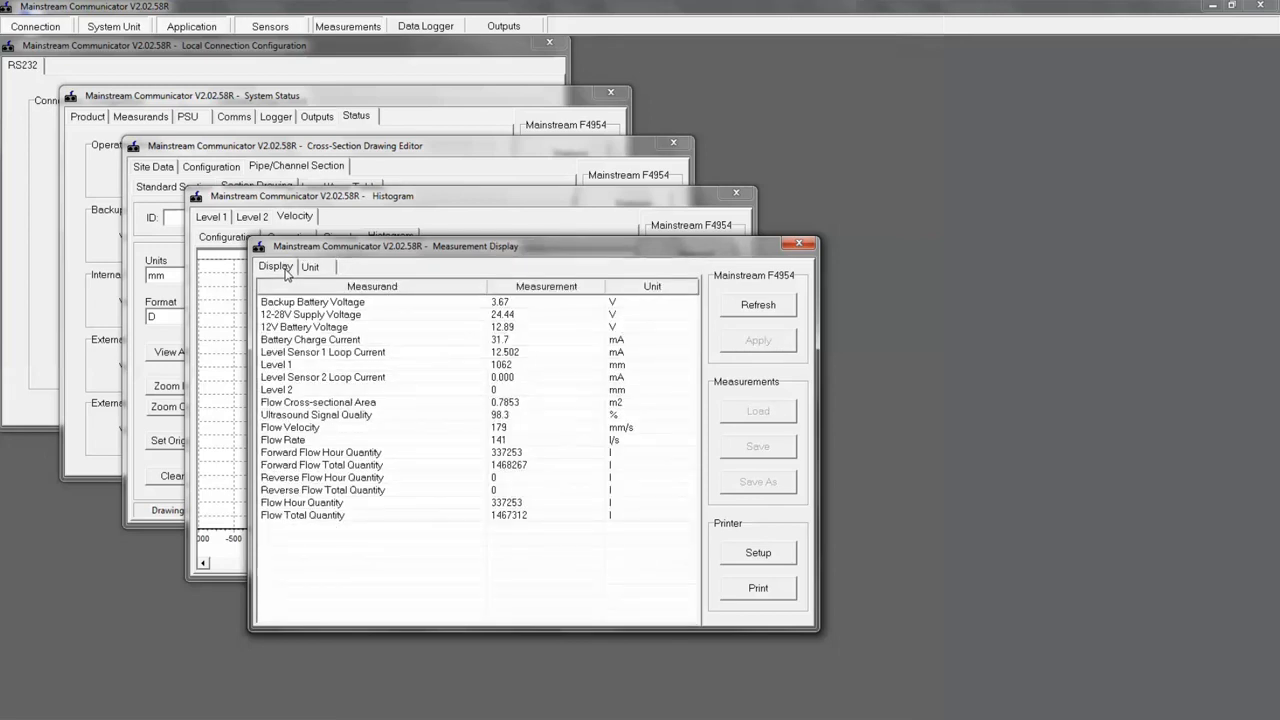
Step: Open the data logger configuration and set the recording mode to Delete Old File
left_click(412, 28)
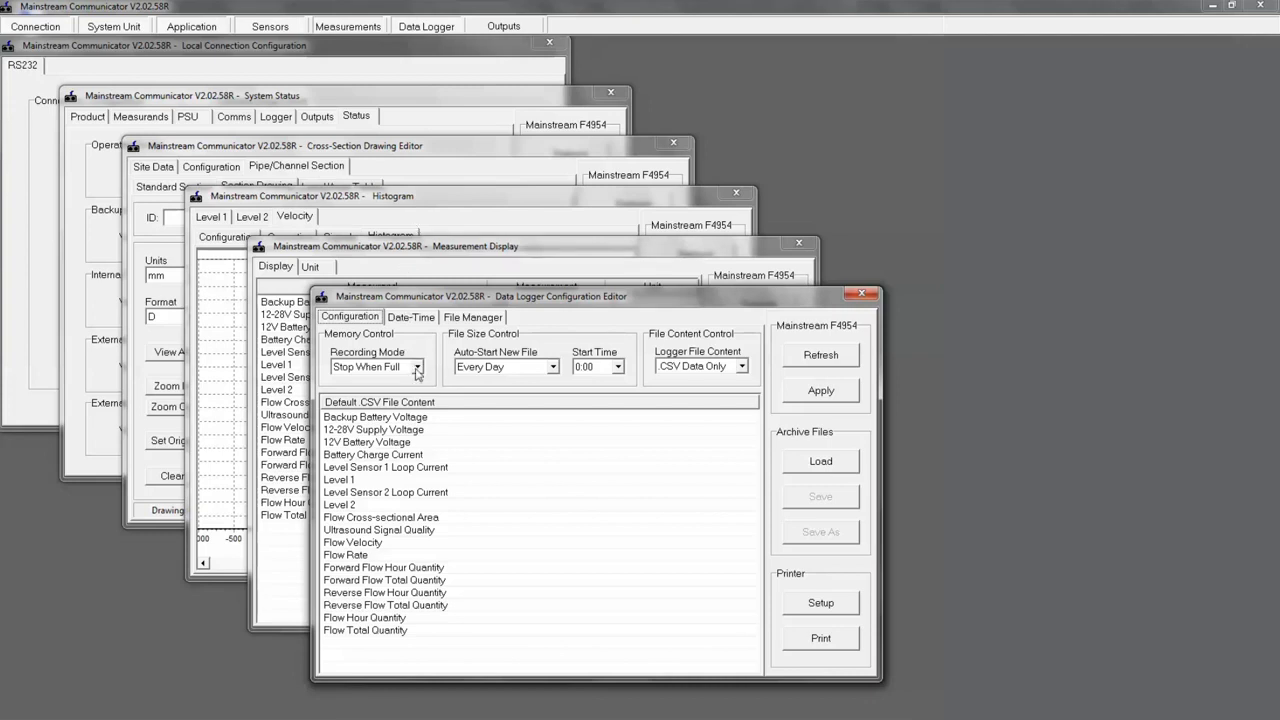
left_click(417, 371)
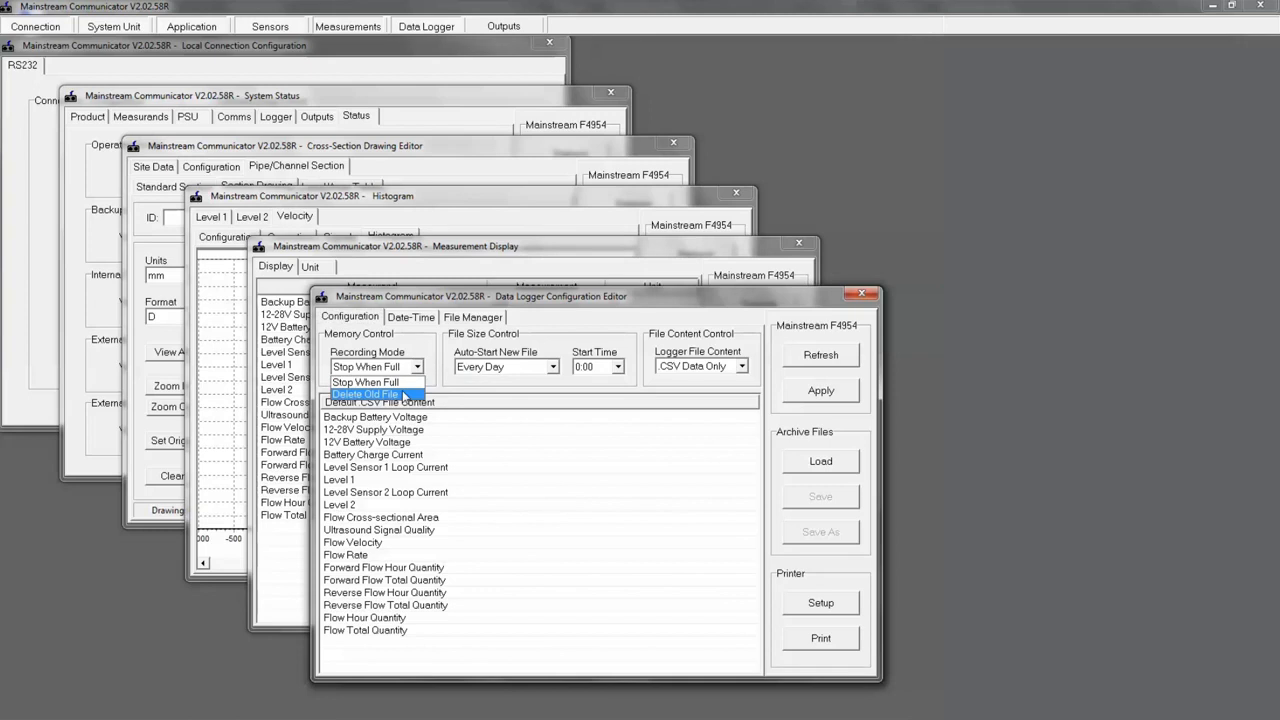
left_click(404, 396)
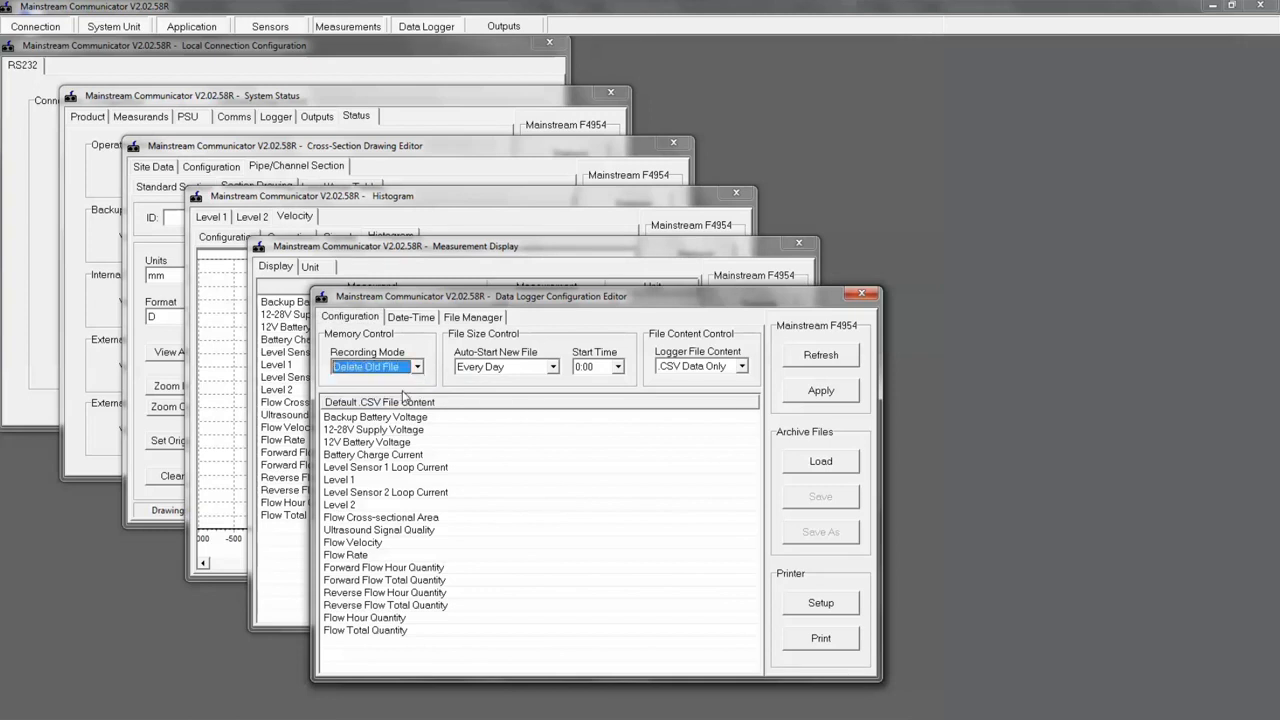
Step: Make the logger auto-start a new file by record count at 2000 records, and set its file content to All Measurands
left_click(553, 367)
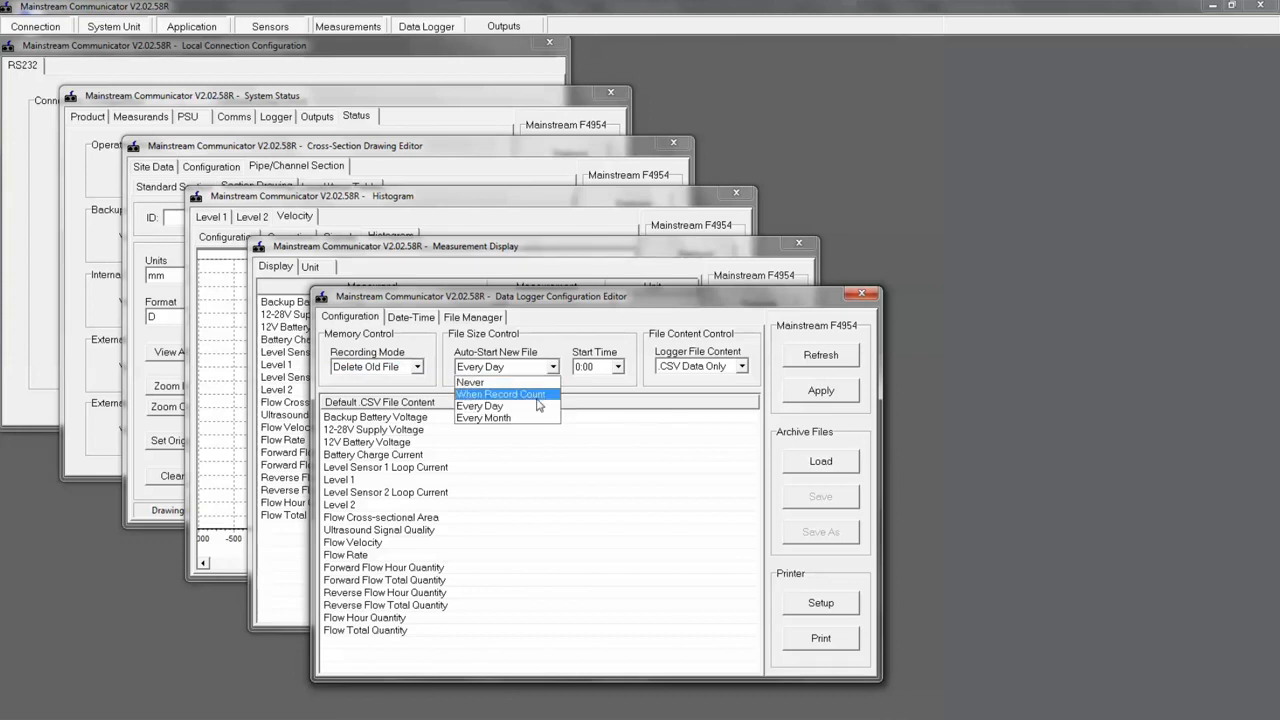
left_click(537, 396)
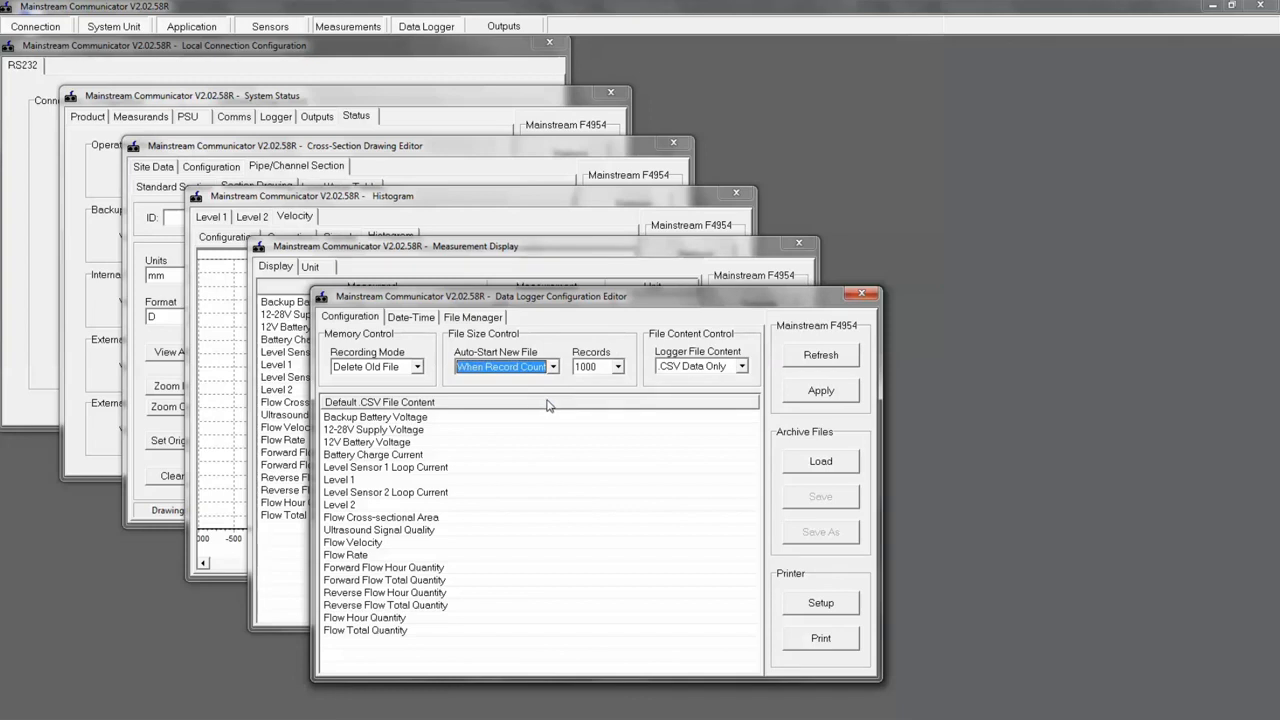
left_click(619, 368)
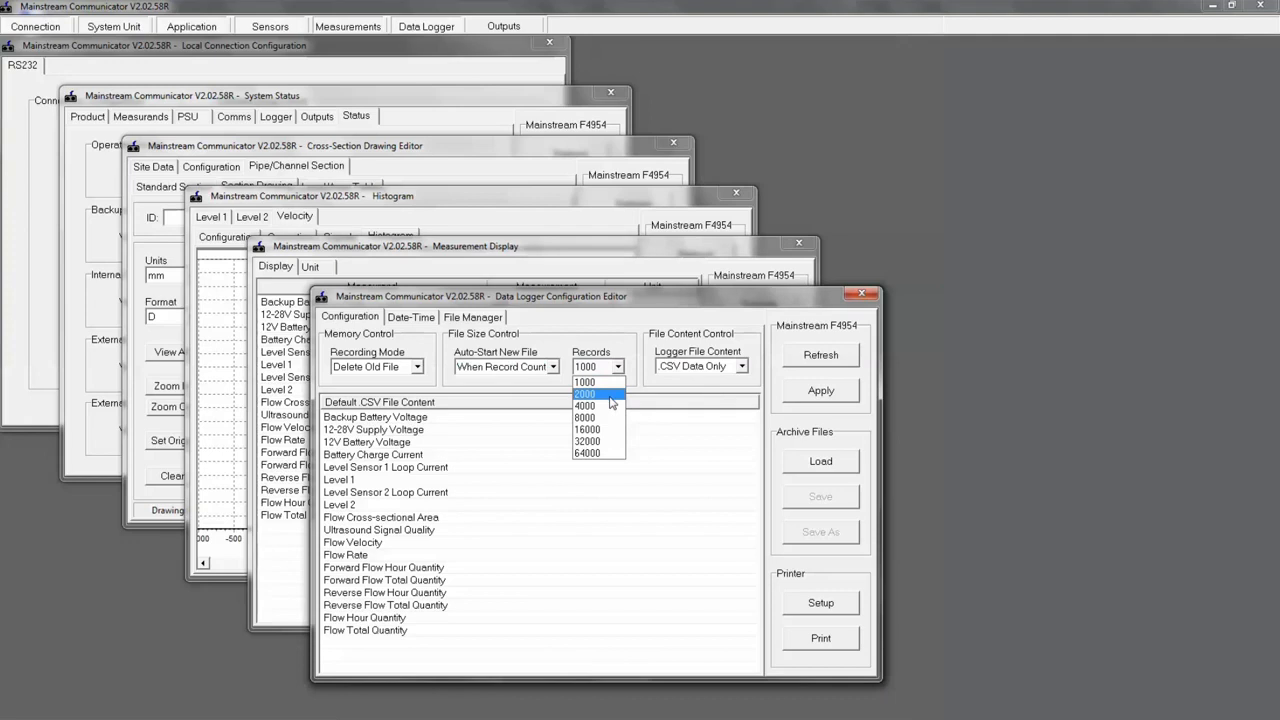
left_click(612, 394)
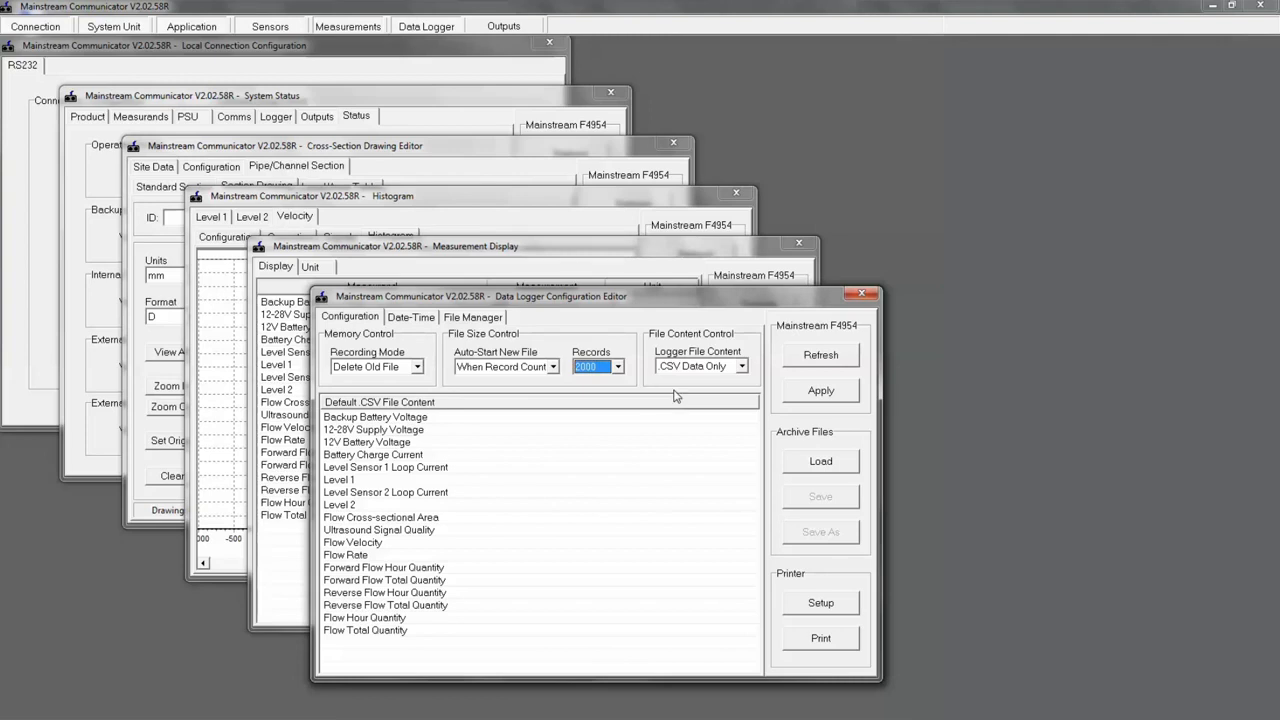
left_click(742, 367)
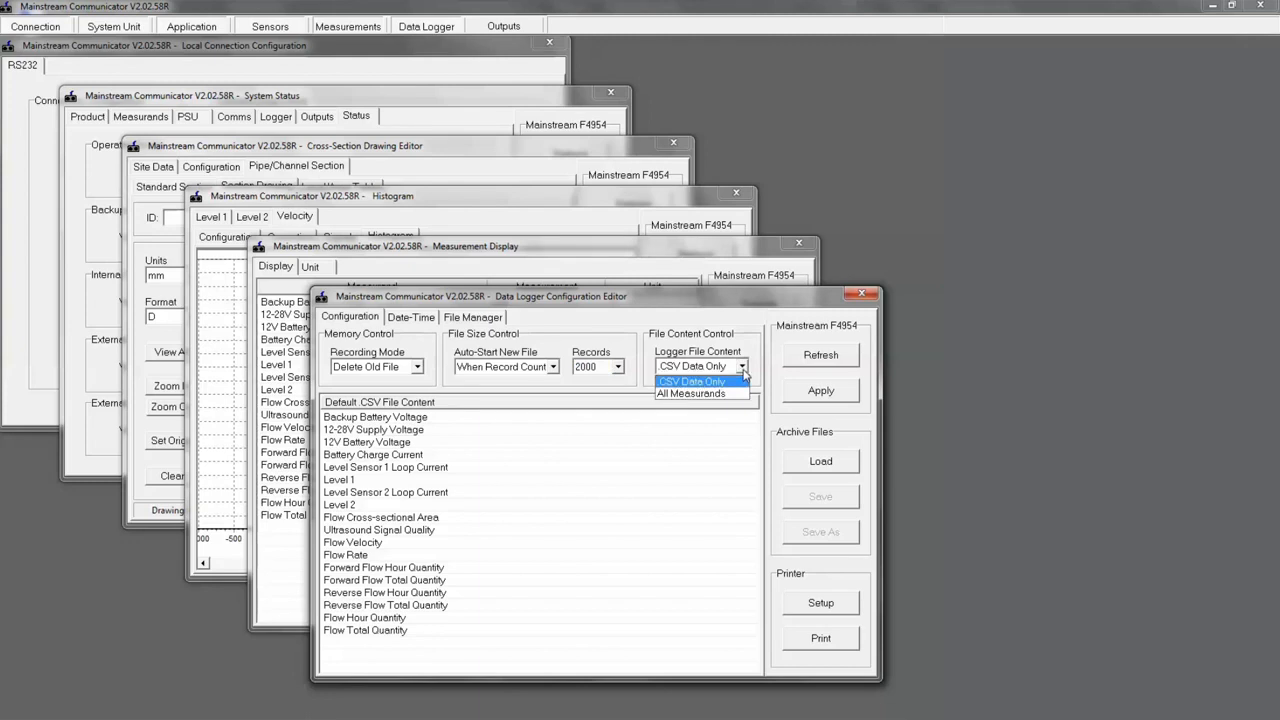
left_click(727, 394)
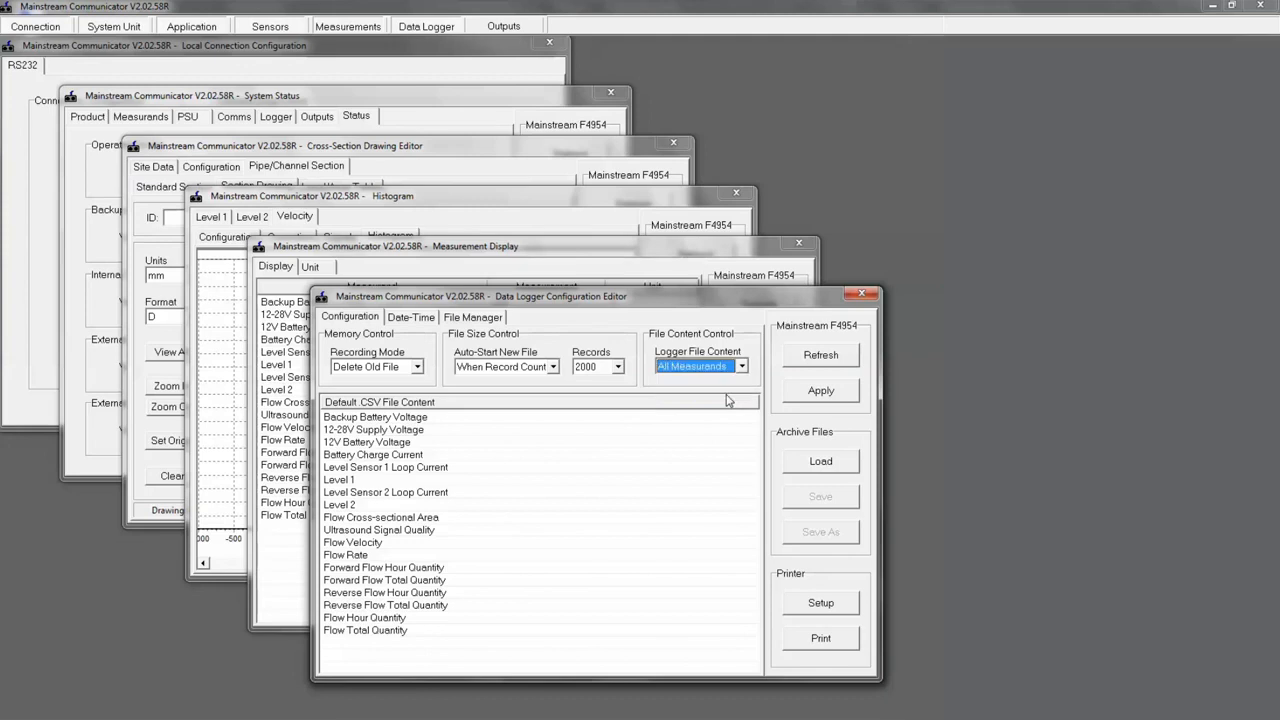
Step: Exclude Backup Battery Voltage, 12-28V Supply Voltage and 12V Battery Voltage from the default .CSV file content and apply the logger configuration
left_click(434, 405)
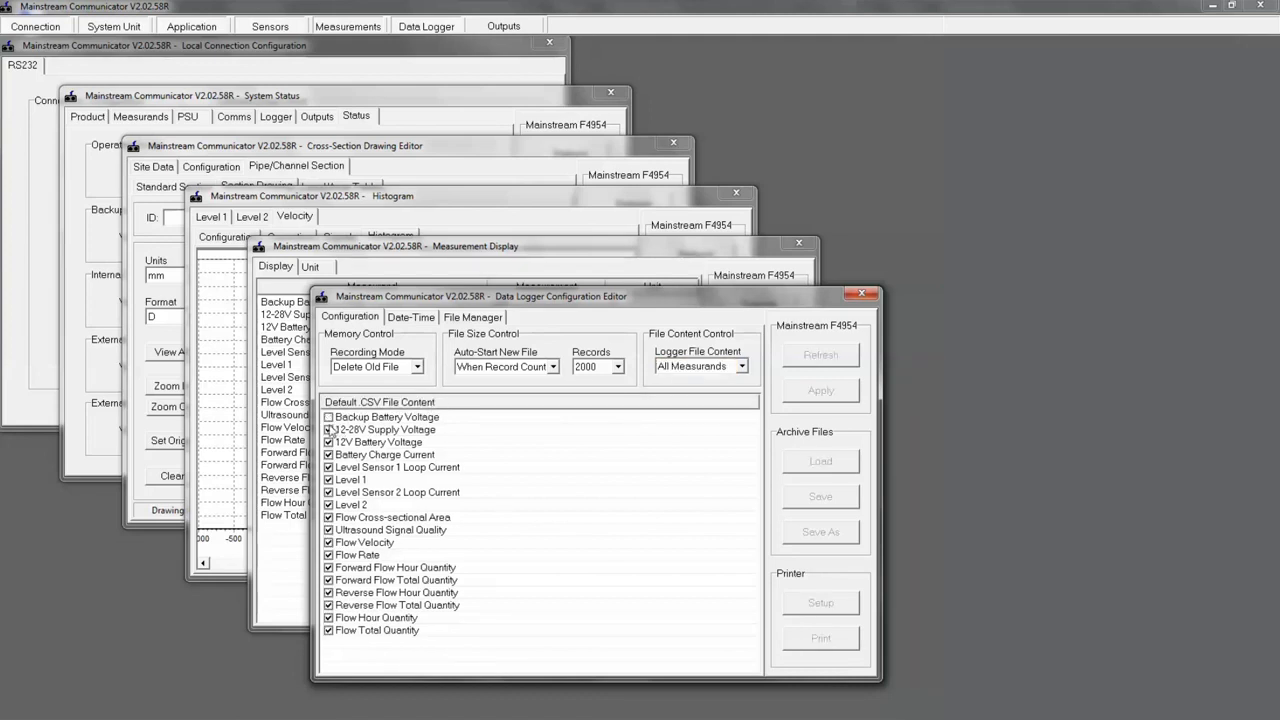
left_click(329, 429)
left_click(329, 442)
left_click(372, 404)
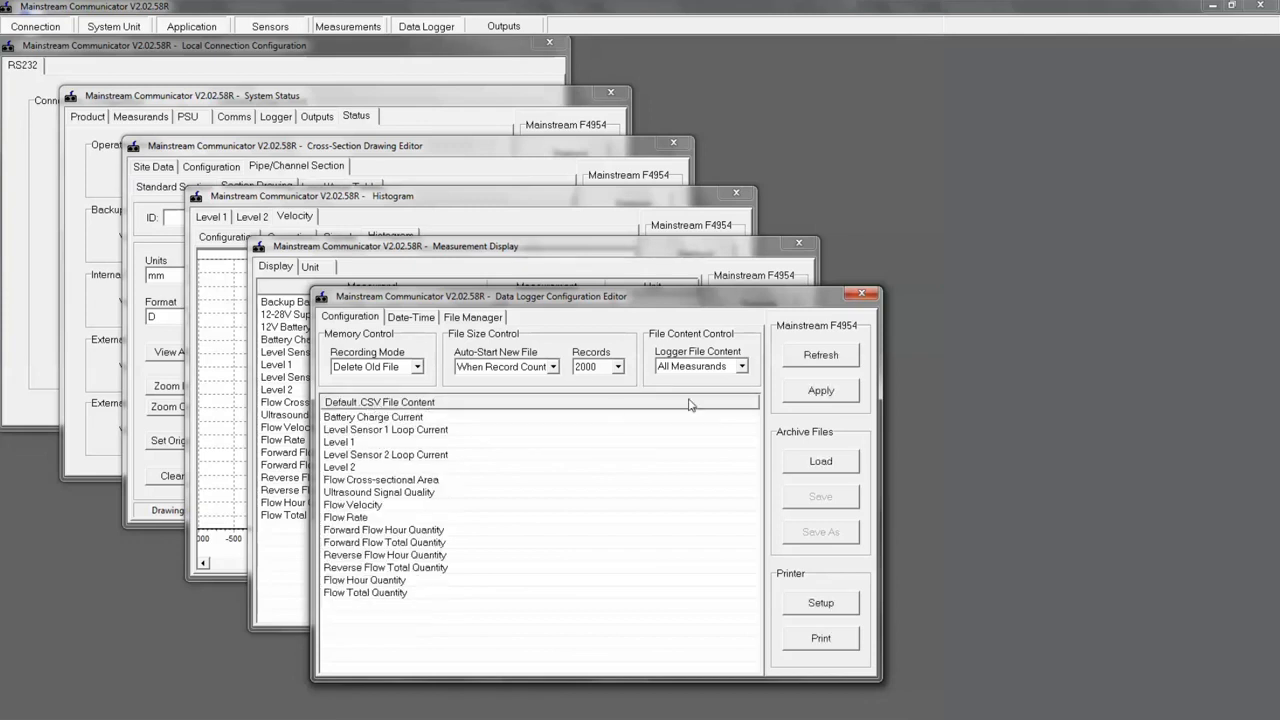
left_click(810, 396)
Step: Include the three voltage measurands in the default .CSV file content again and apply the logger configuration
left_click(432, 404)
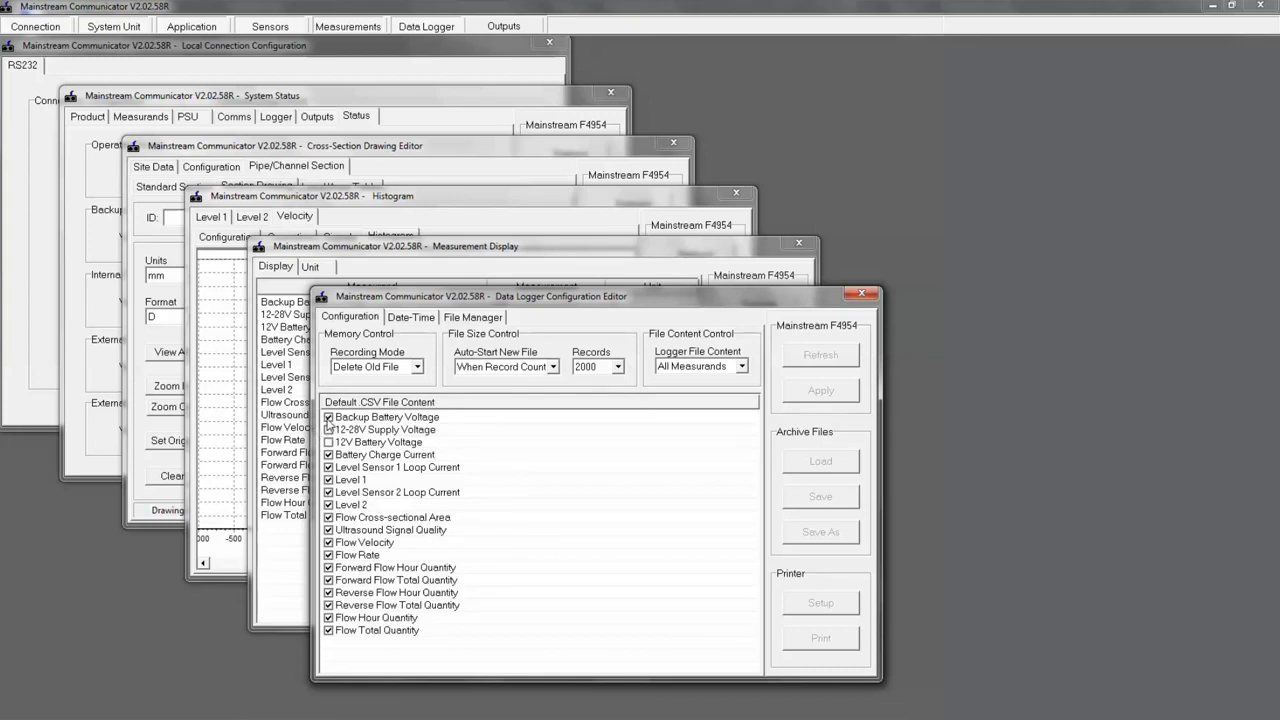
left_click(329, 442)
left_click(405, 403)
left_click(815, 392)
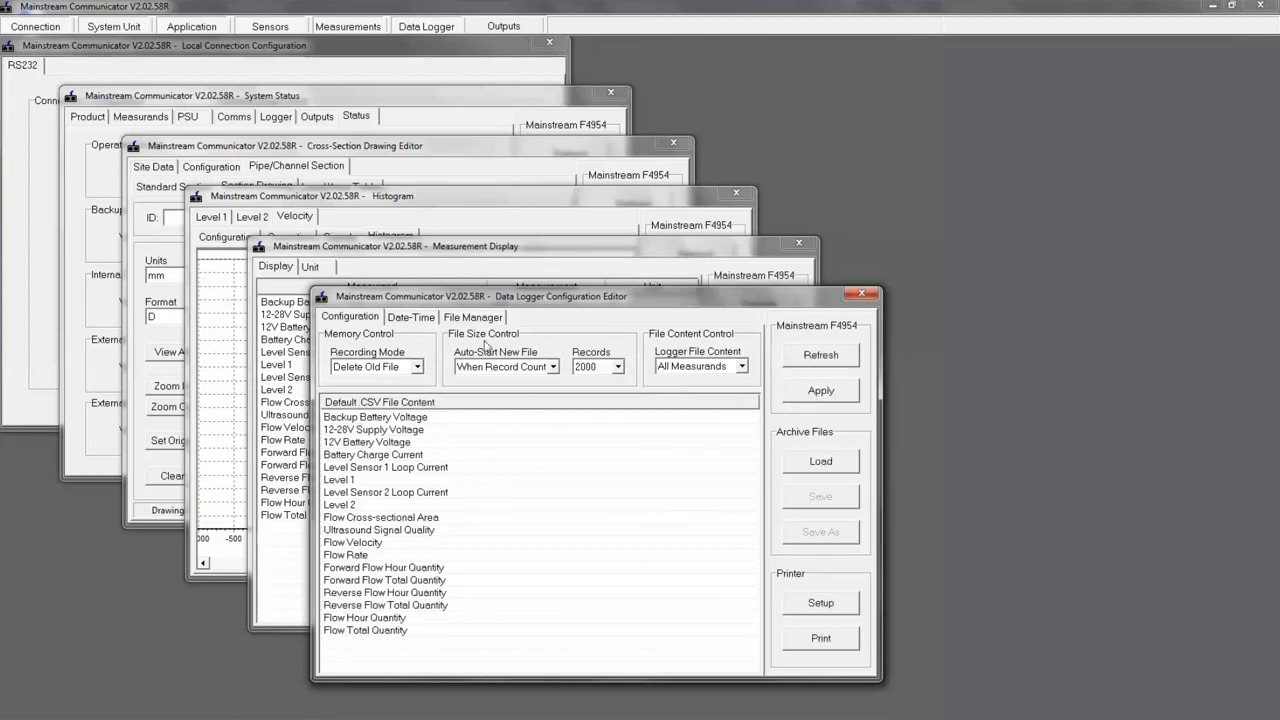
Step: Set the logger clock to the PC date and time, and synchronize the newest Bradford log file, started 29/08/14 12:42:05
left_click(432, 318)
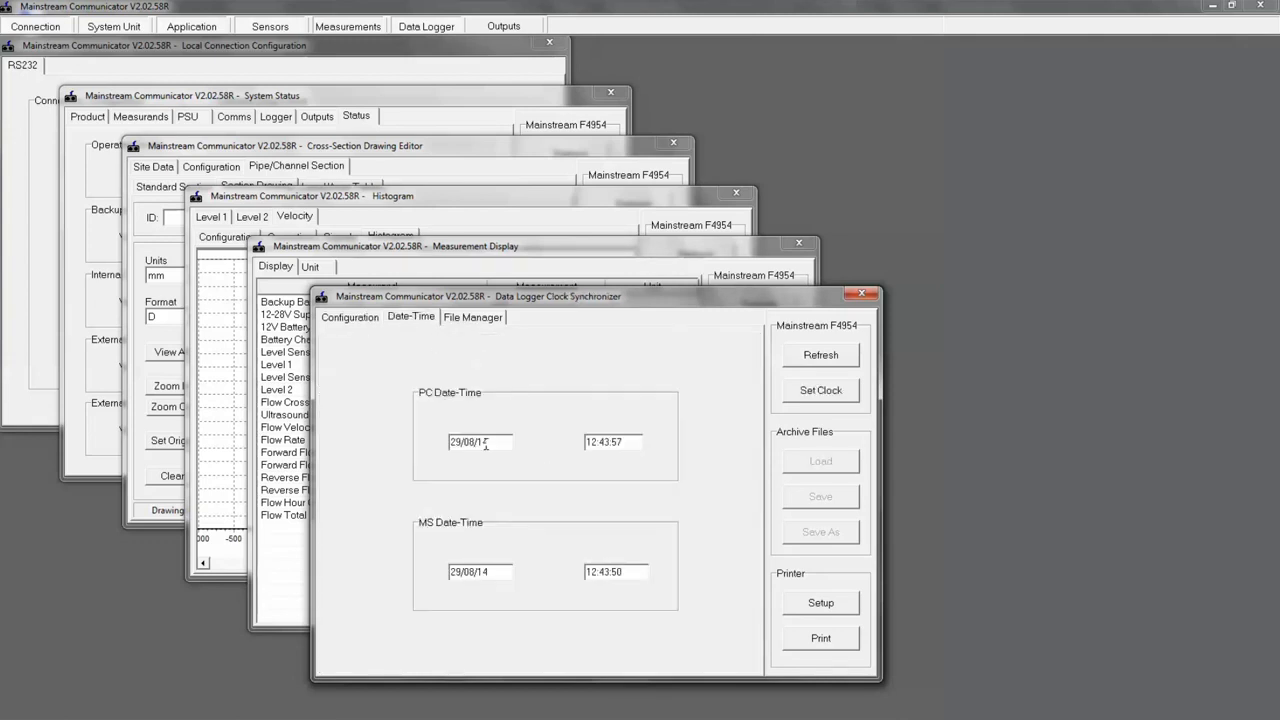
left_click(808, 392)
left_click(476, 318)
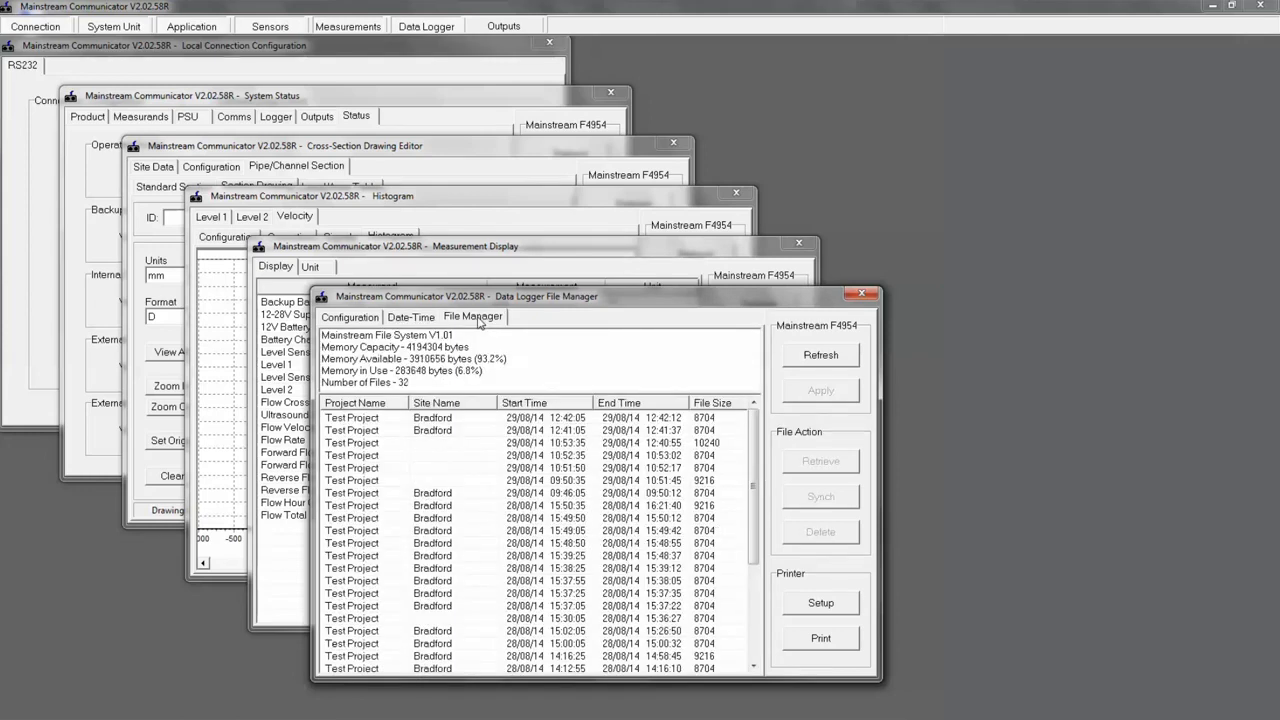
left_click(423, 420)
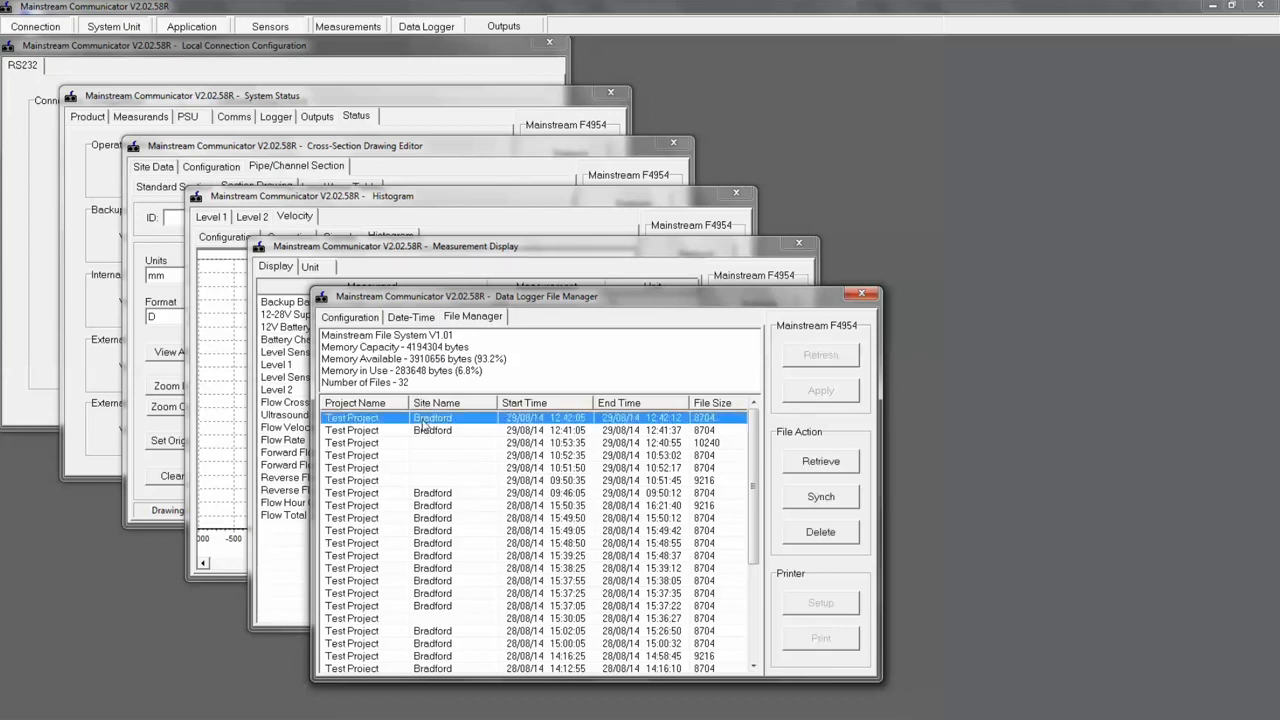
left_click(812, 498)
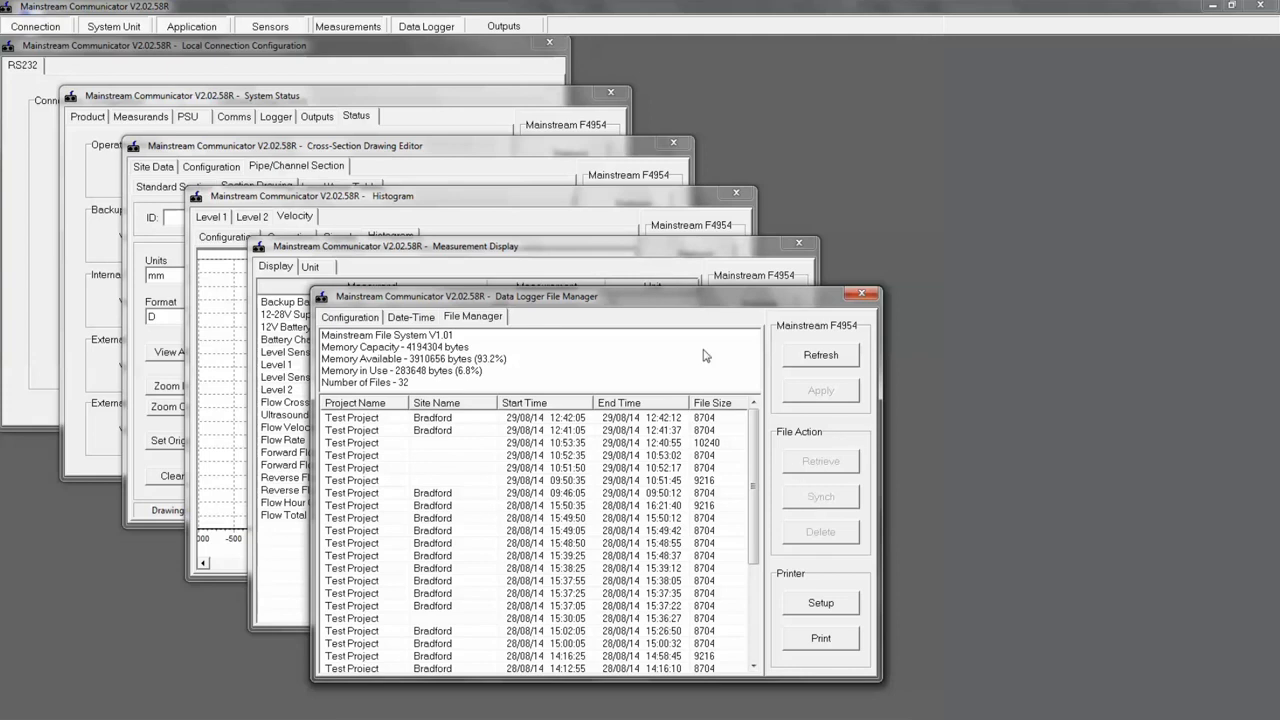
Step: Open the LCD output configuration, try Manual for the 24V LCD operation, and return it to Always ON
left_click(497, 25)
left_click(497, 100)
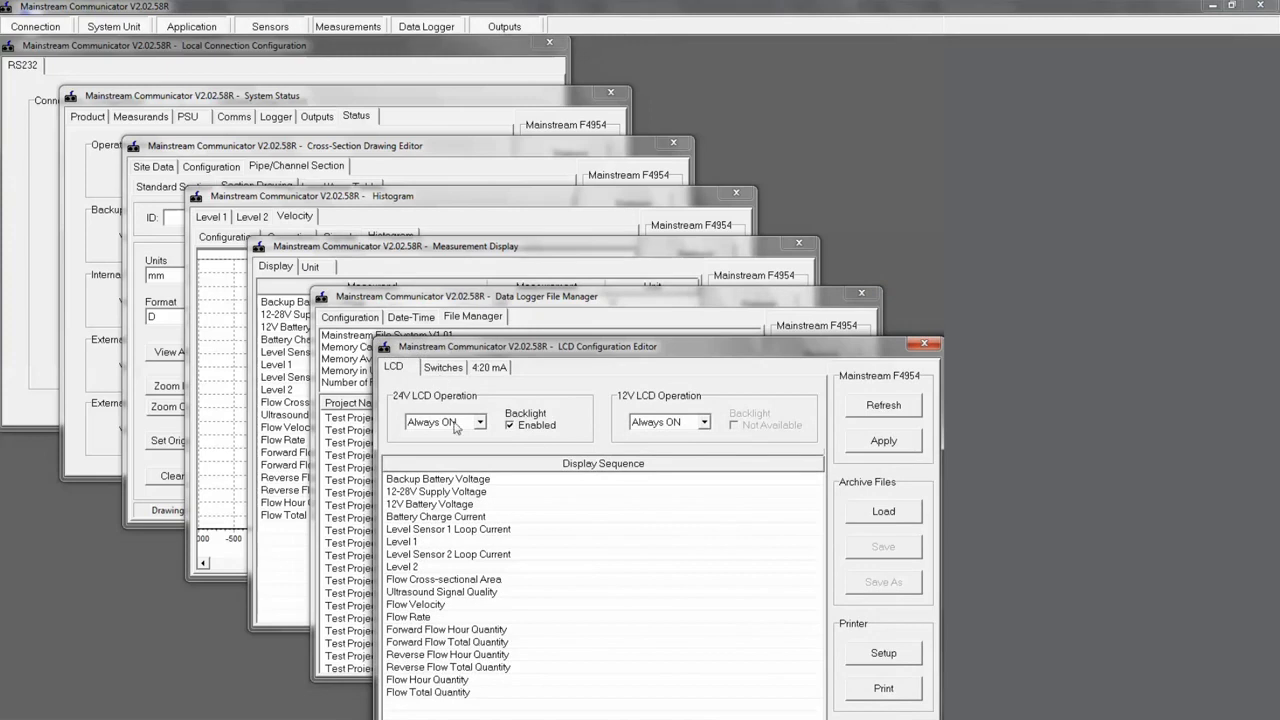
left_click(480, 424)
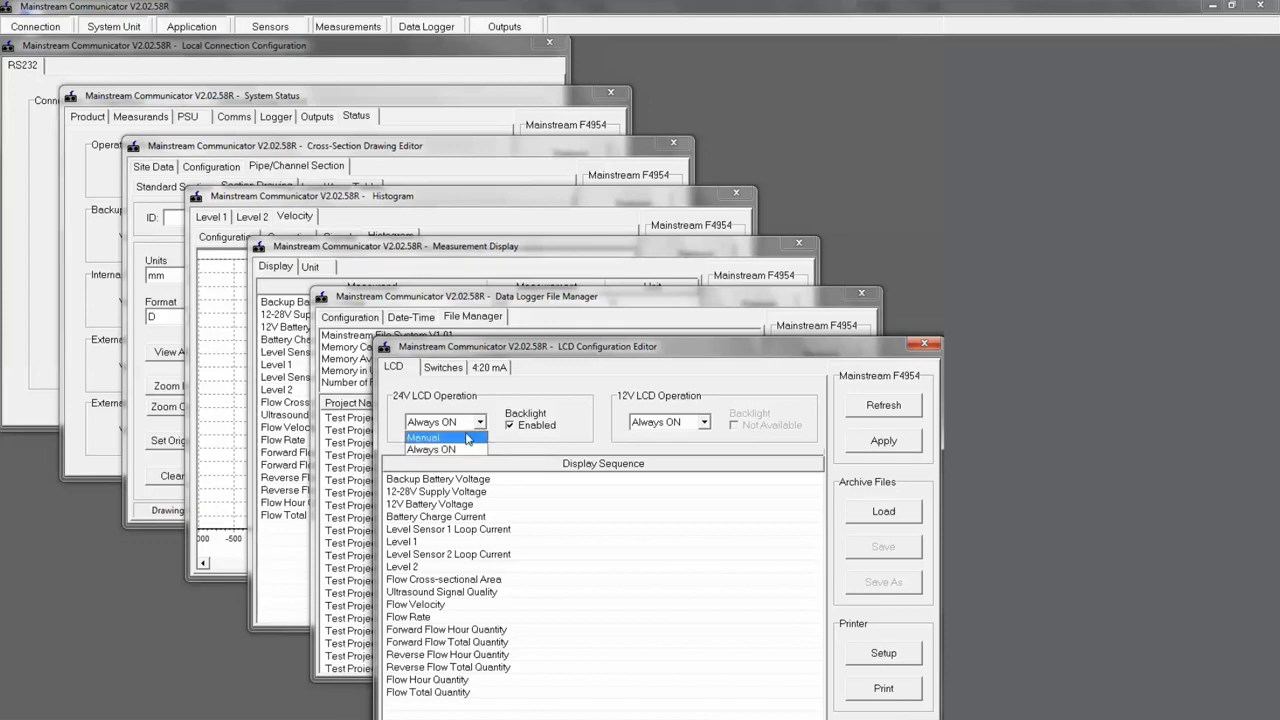
left_click(467, 438)
left_click(478, 423)
left_click(470, 452)
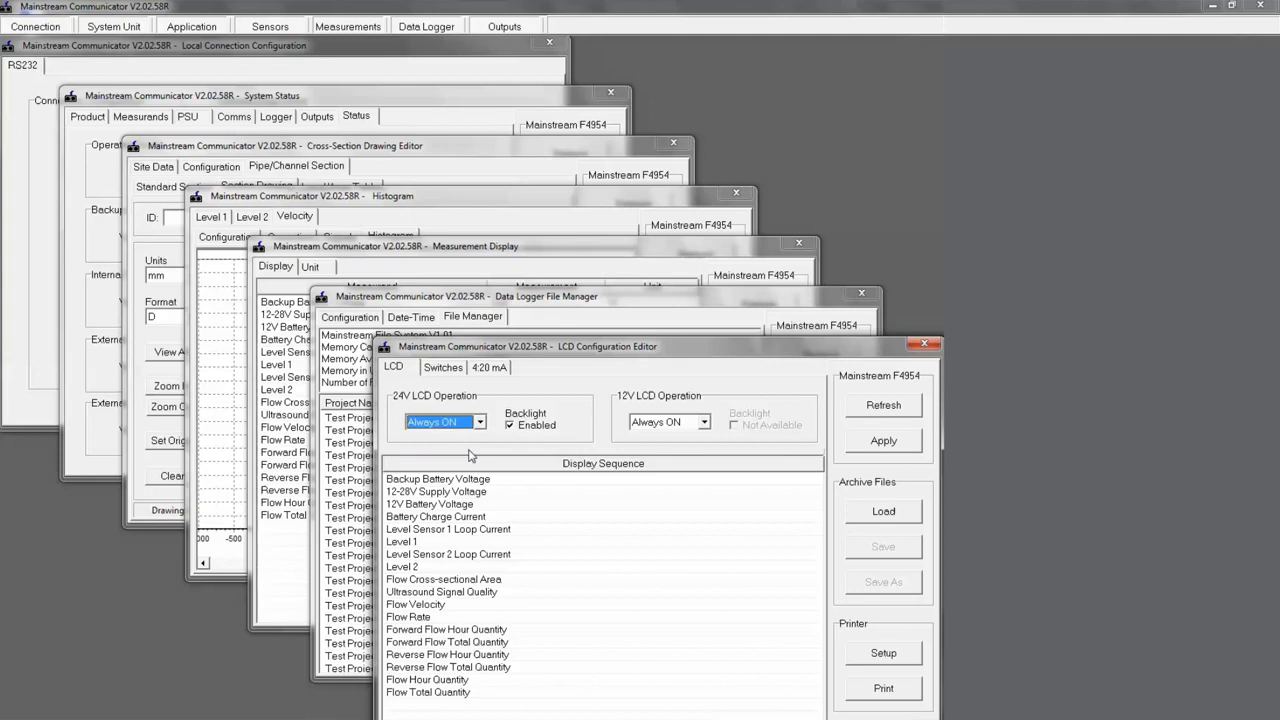
Step: Remove Backup Battery Voltage, 12-28V Supply Voltage and 12V Battery Voltage from the LCD display sequence
left_click(468, 465)
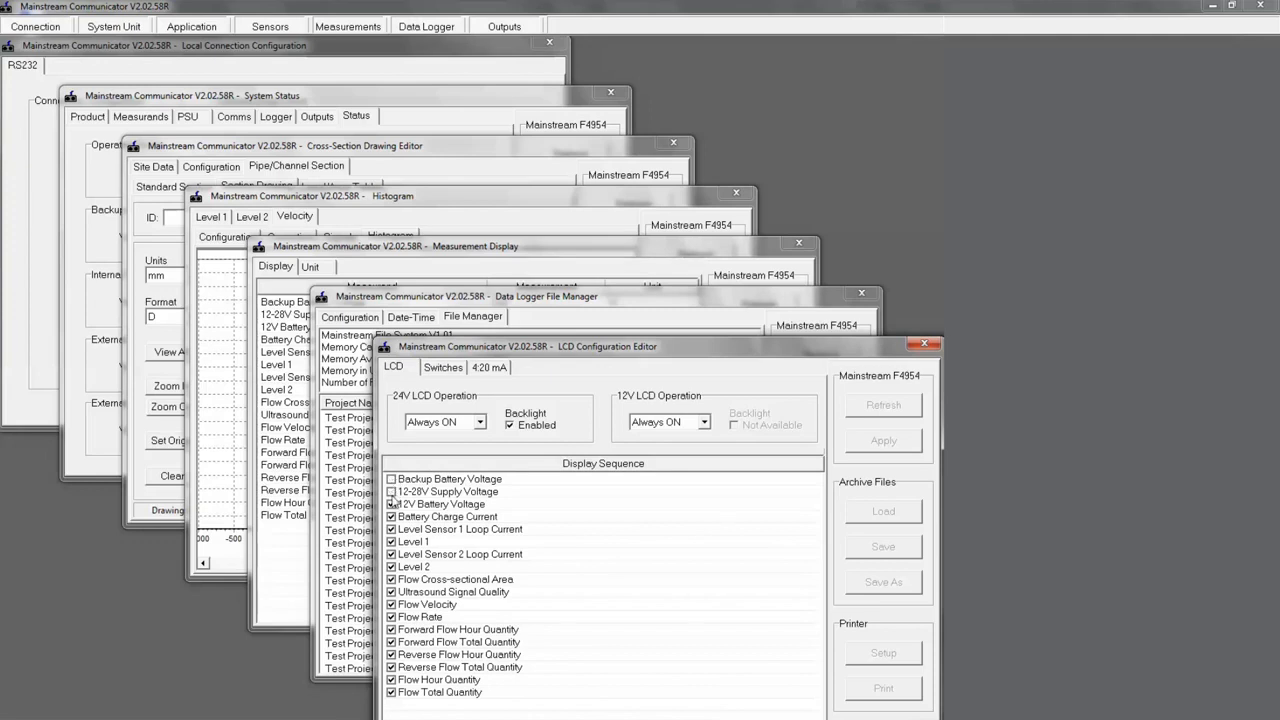
left_click(402, 465)
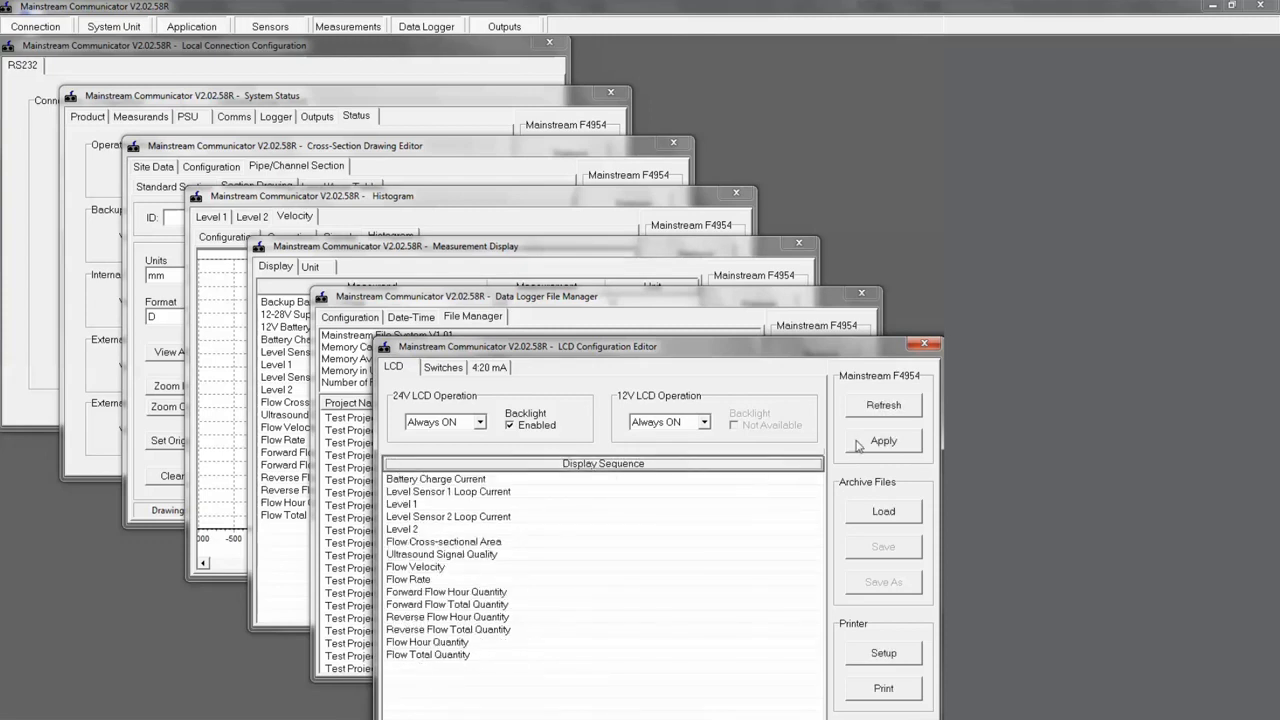
Step: Add Backup Battery Voltage, 12-28V Supply Voltage and 12V Battery Voltage back to the LCD display sequence and apply the LCD configuration
left_click(505, 465)
left_click(392, 479)
left_click(392, 491)
left_click(392, 504)
left_click(431, 465)
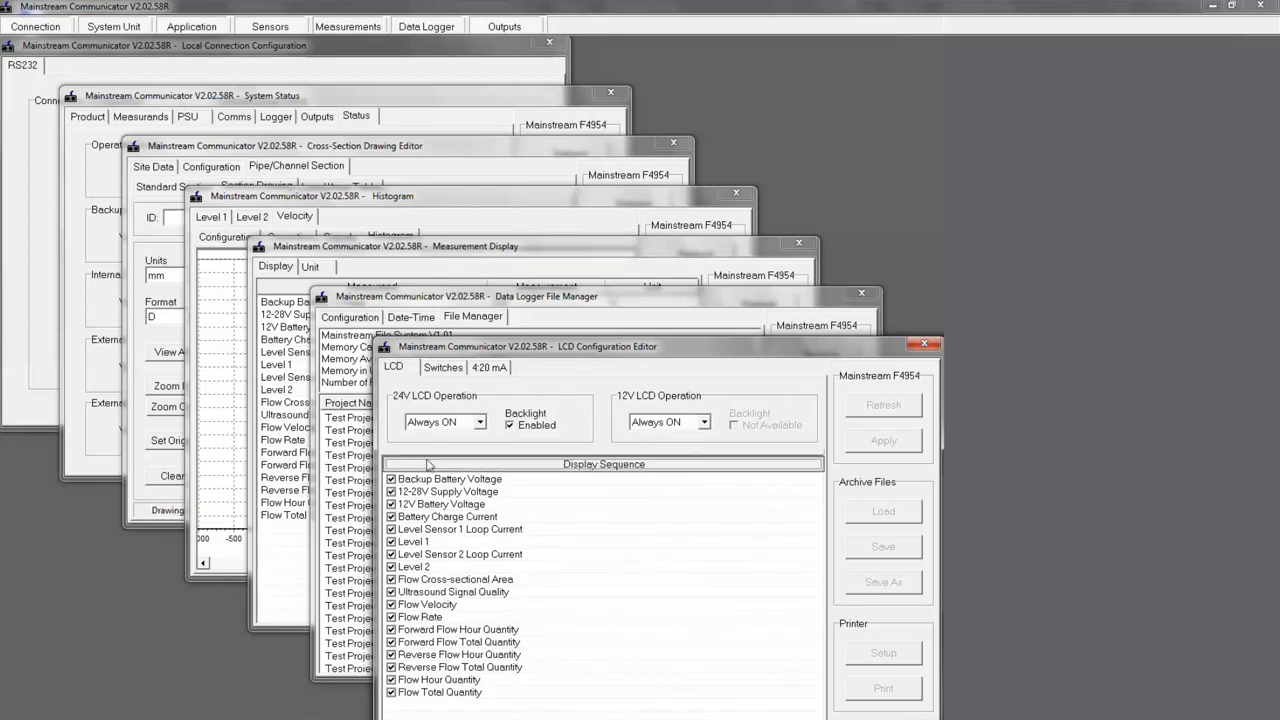
left_click(857, 443)
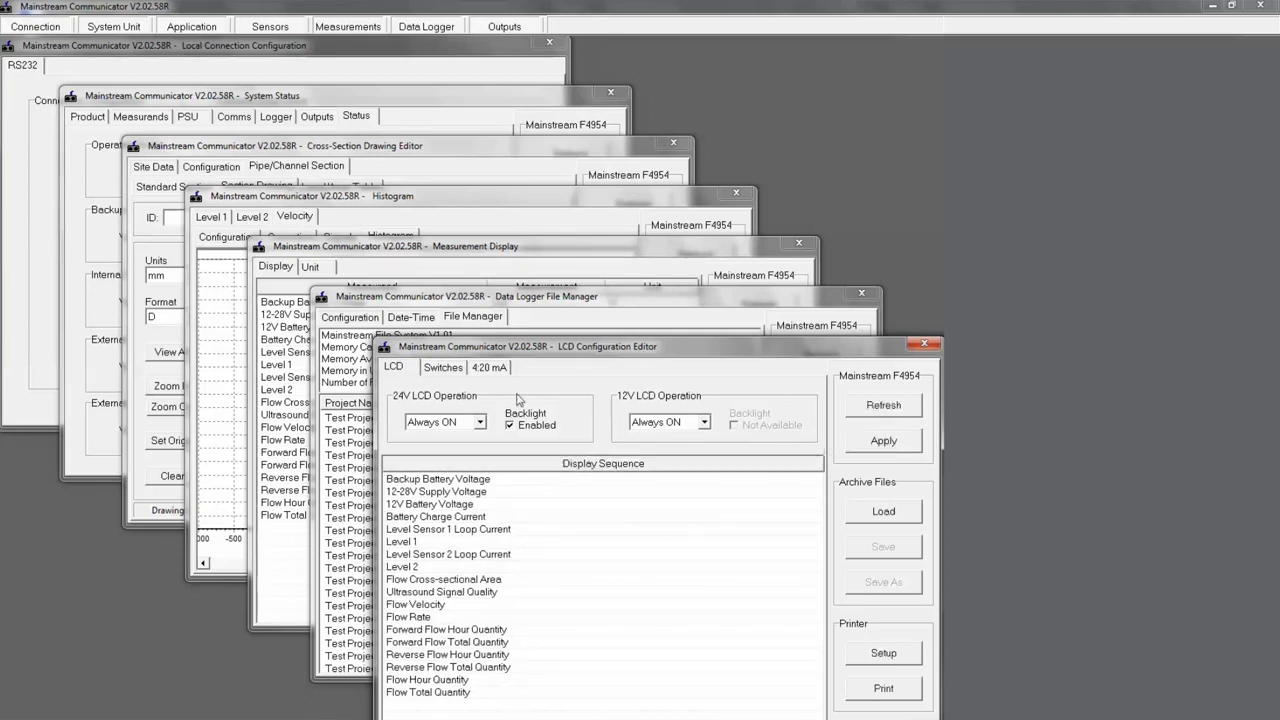
Step: In the switch configuration, set the control parameter of Switch 1 to 12-28V Supply Voltage and of Switch 2 to Flow Rate
left_click(452, 368)
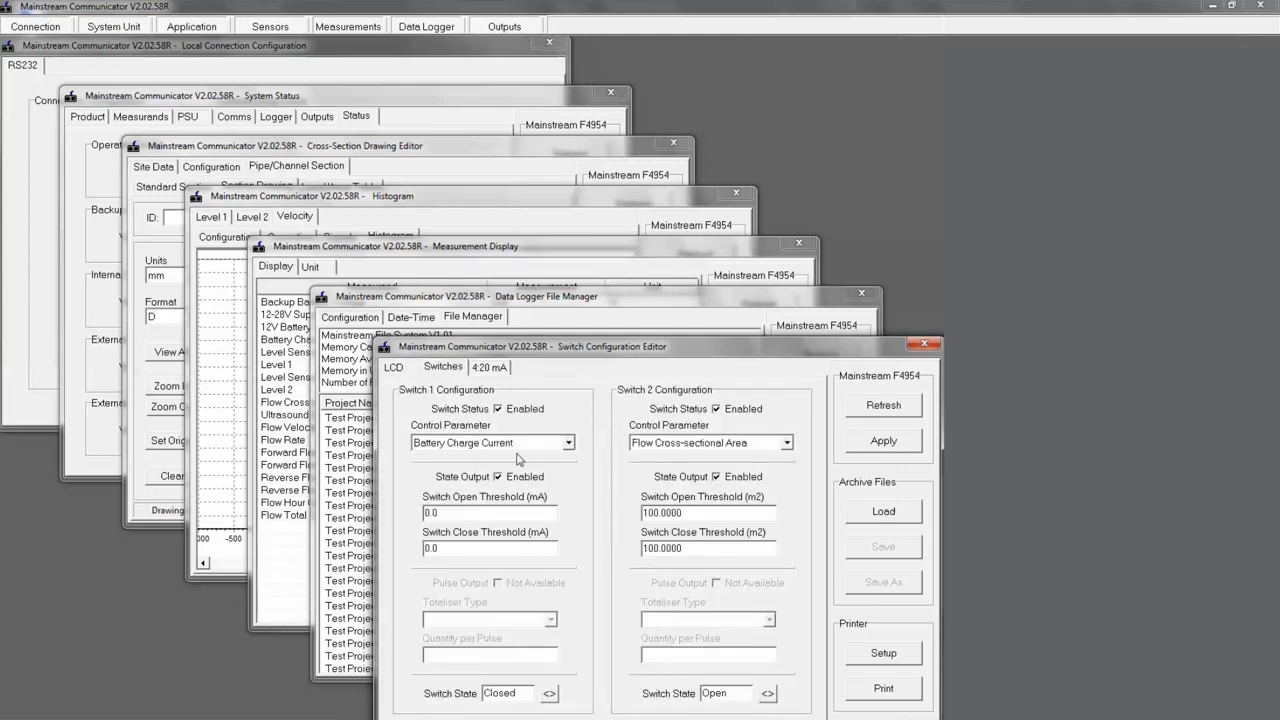
left_click(568, 443)
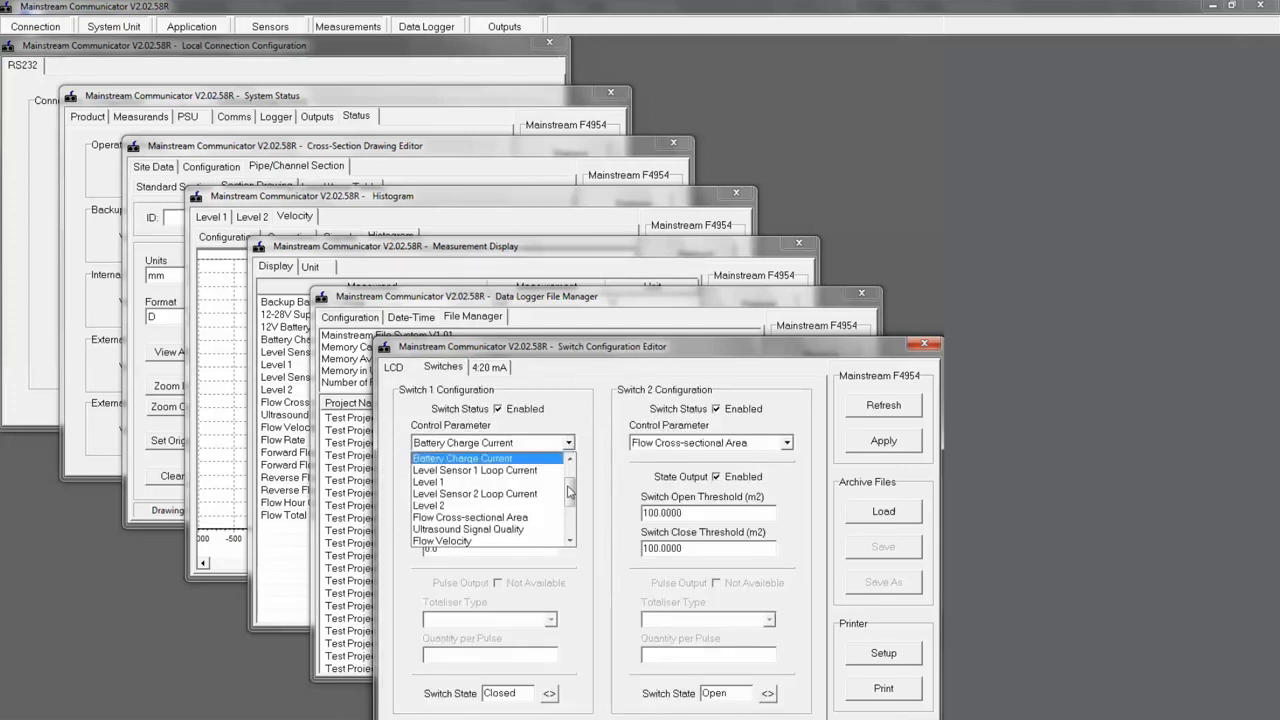
left_click_drag(570, 492, 570, 475)
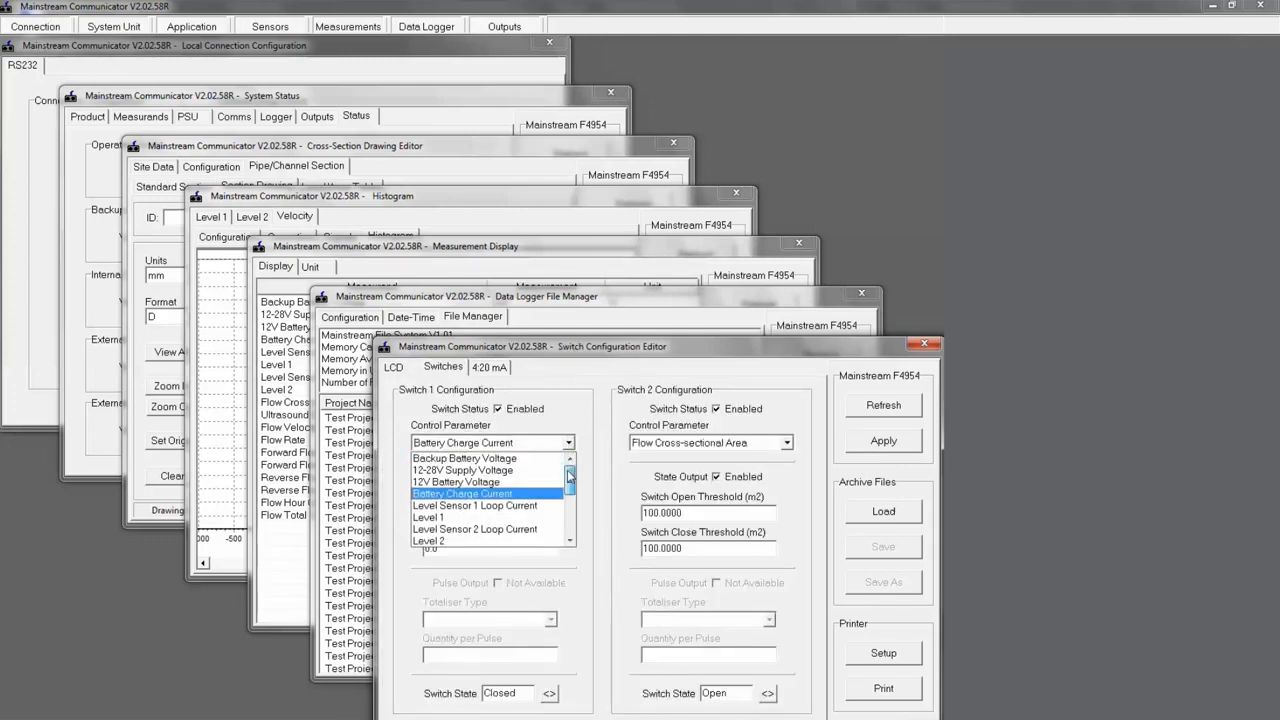
left_click(487, 470)
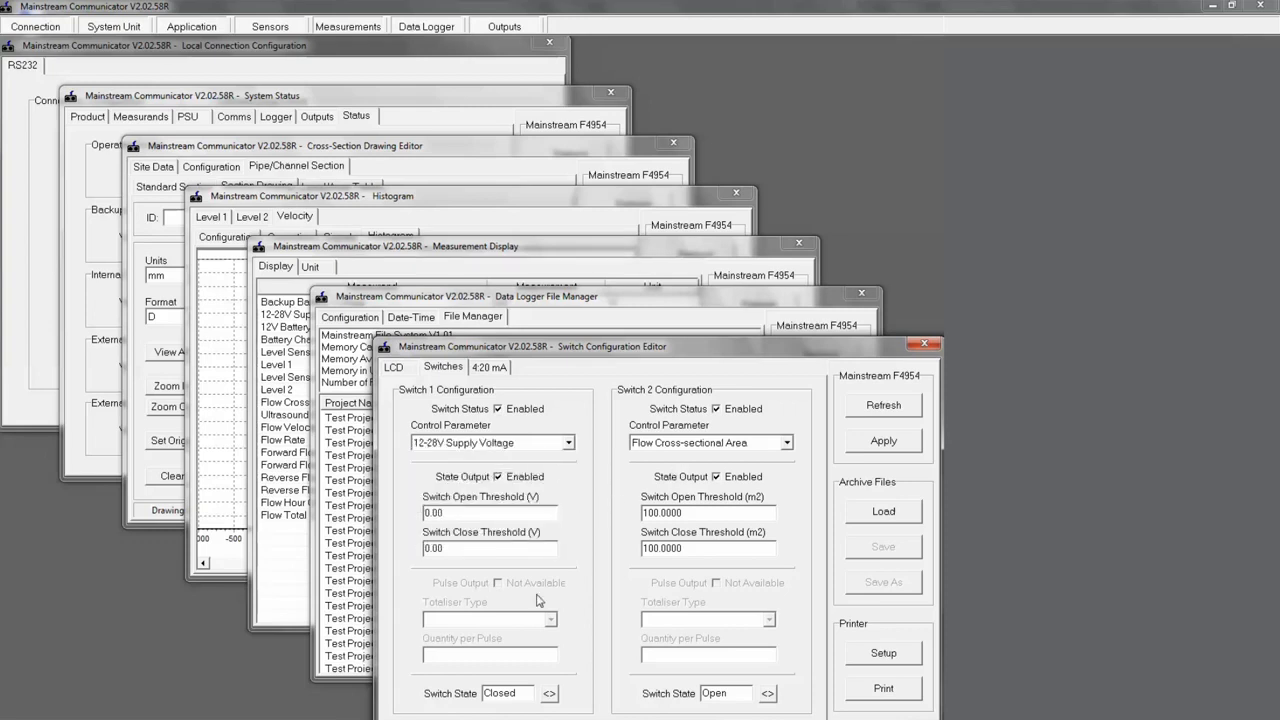
left_click(788, 450)
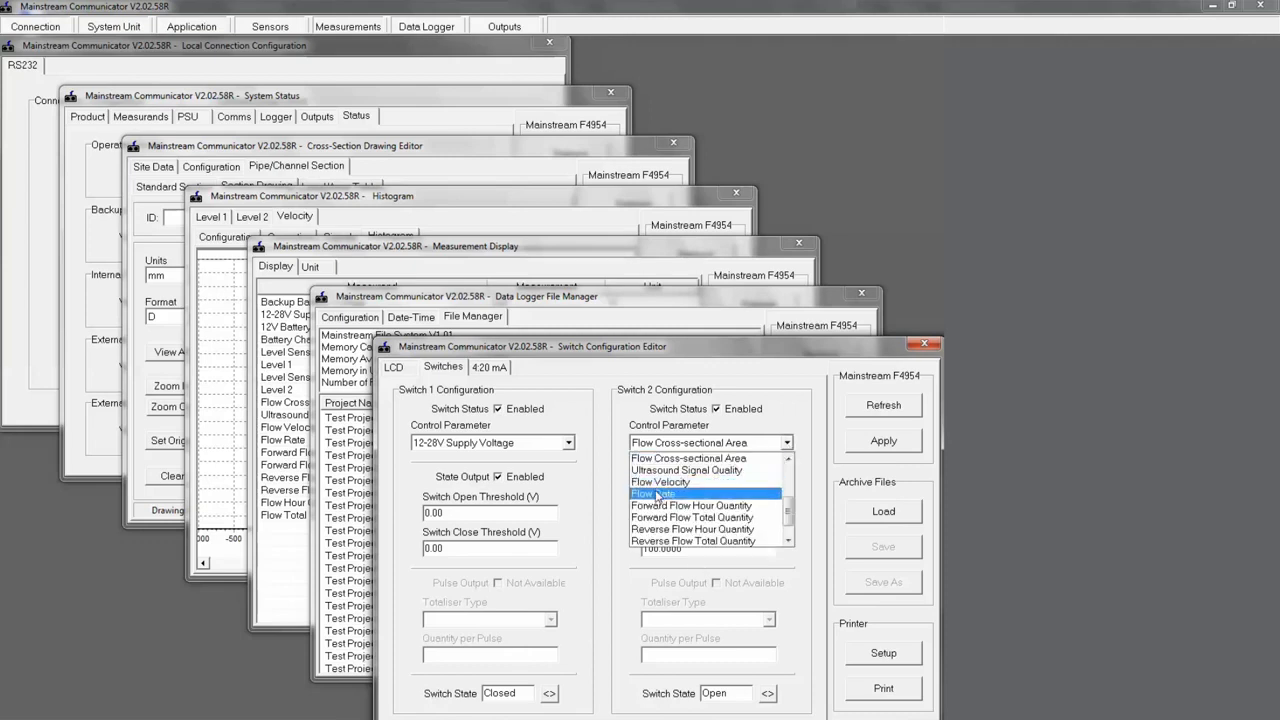
left_click(657, 494)
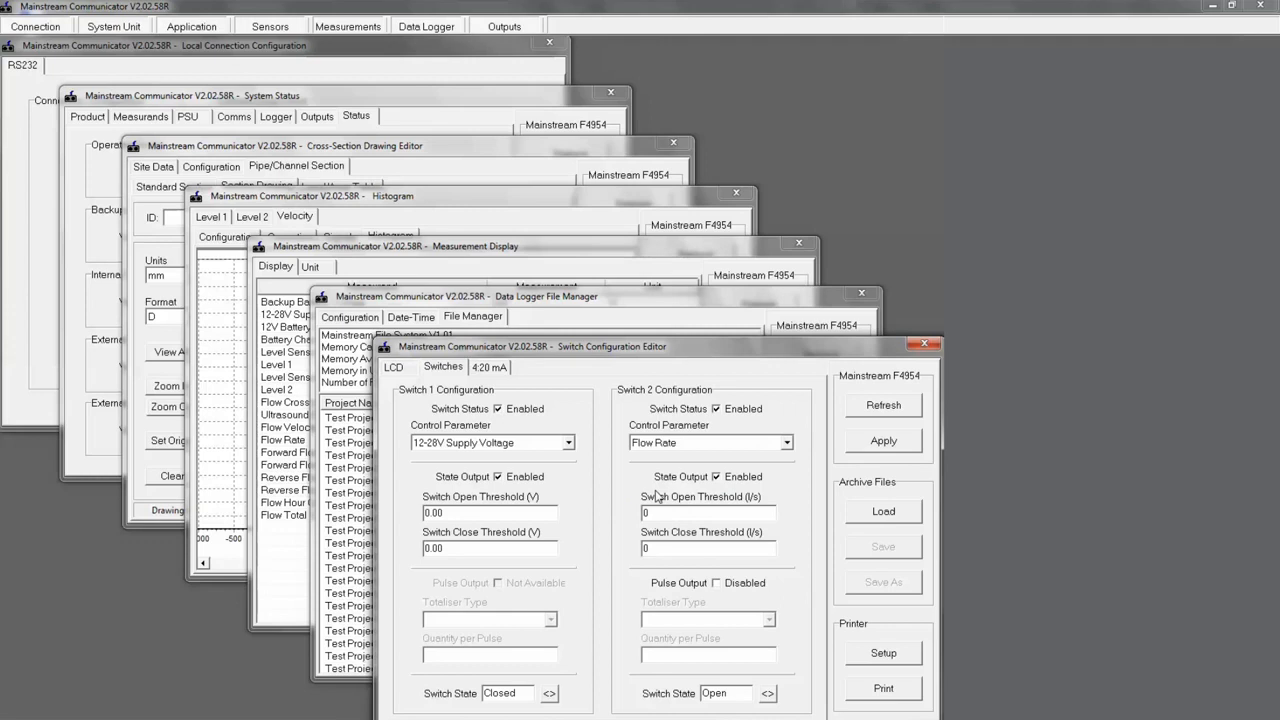
Step: Disable and re-enable the status of Switch 1 and Switch 2, and apply the switch configuration
left_click(500, 411)
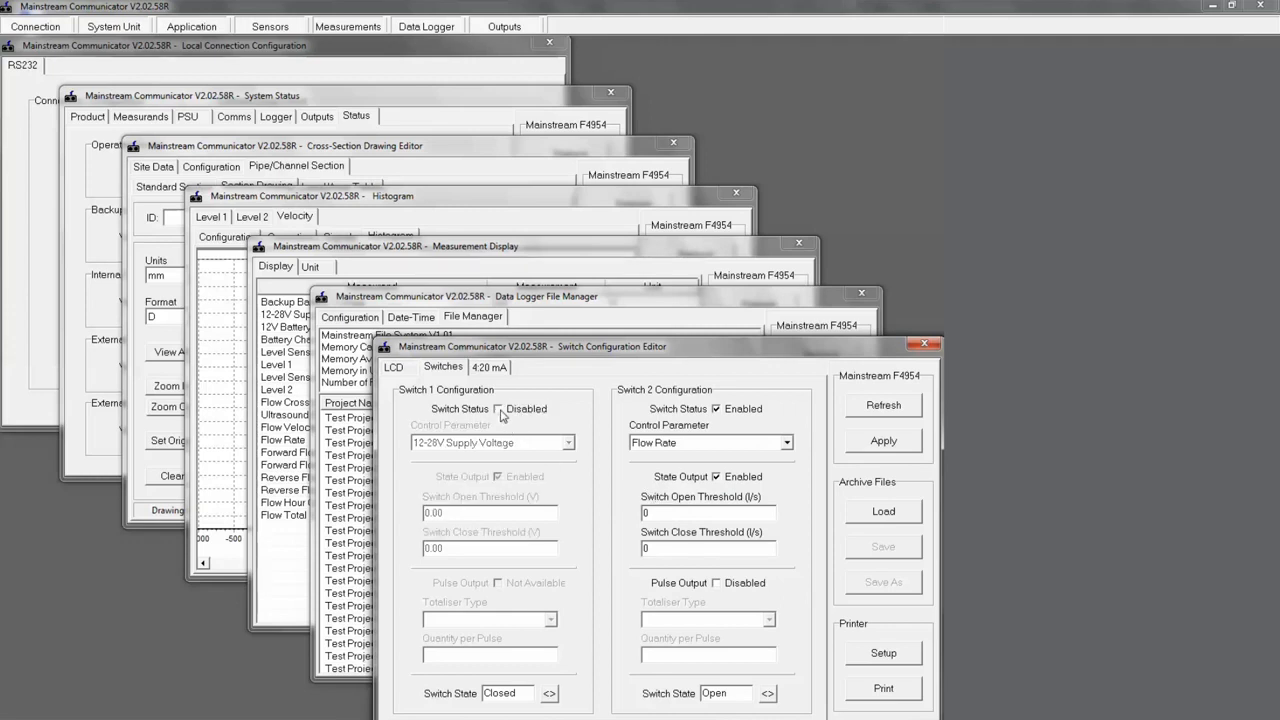
left_click(500, 411)
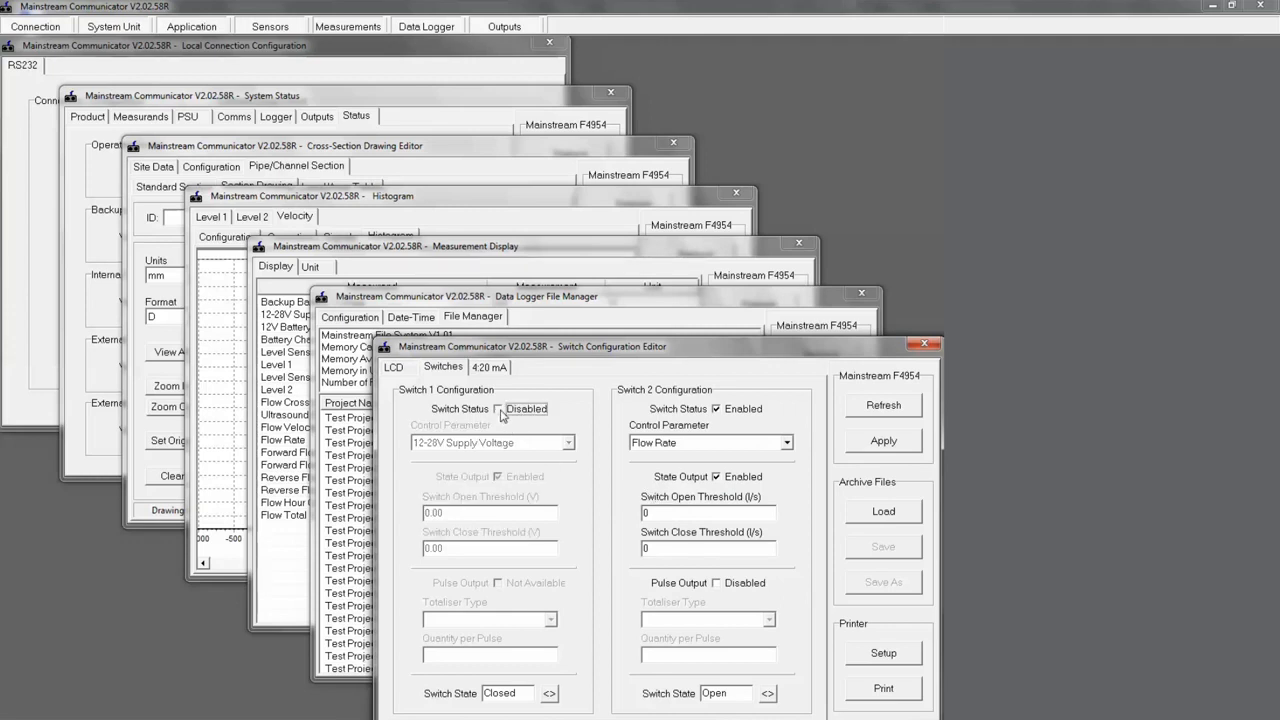
left_click(716, 410)
left_click(716, 409)
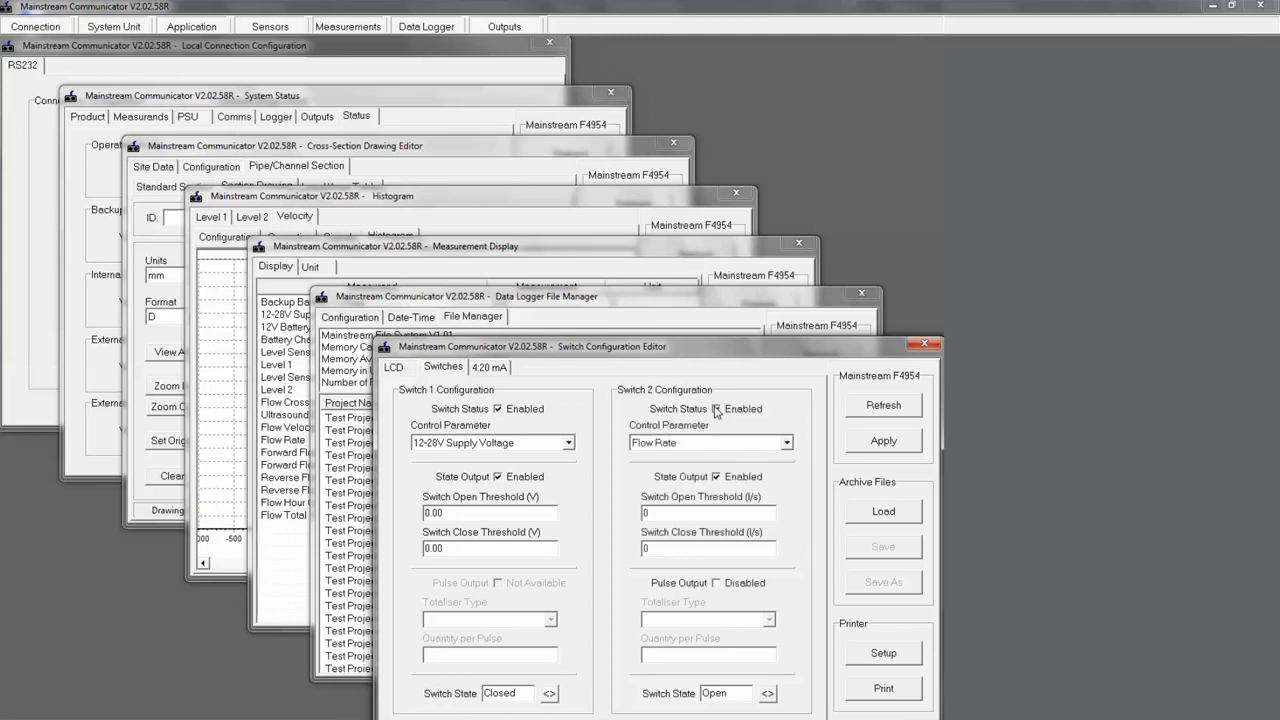
left_click(860, 446)
Step: Configure 4:20 mA Output 1 as enabled, with 12-28V Supply Voltage as control parameter and 30 V at 20 mA
left_click(482, 373)
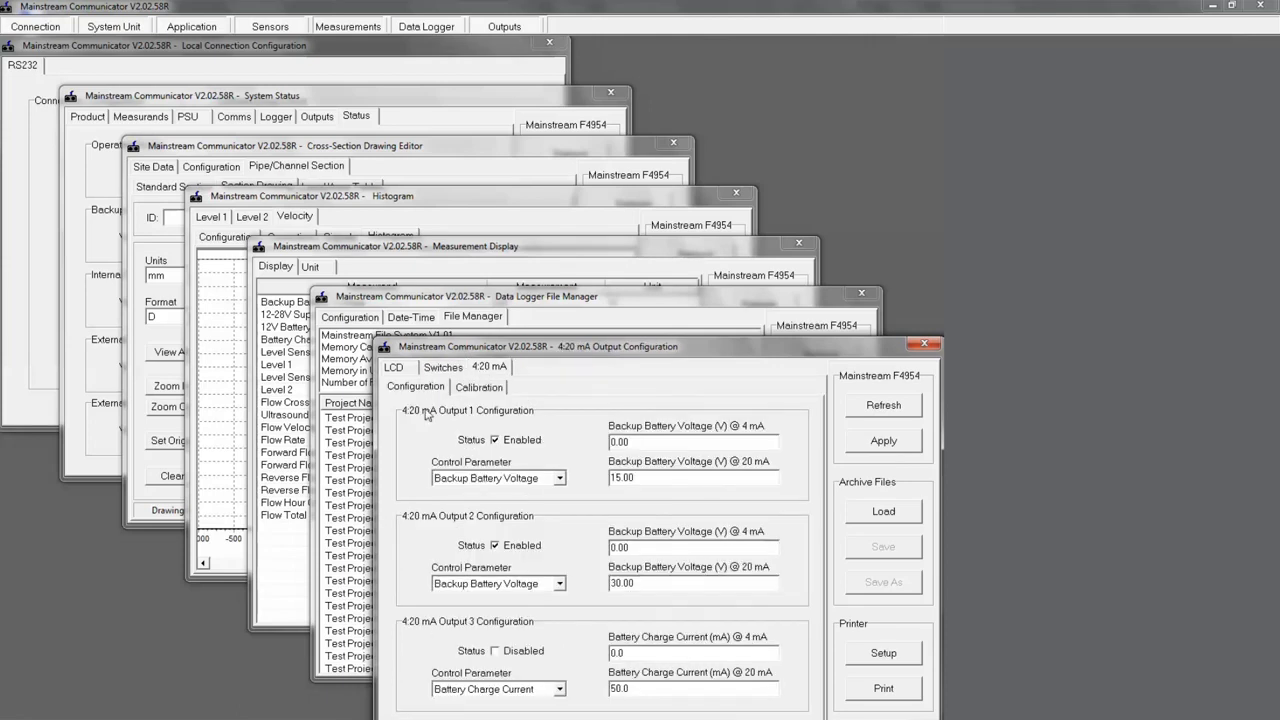
left_click(495, 440)
left_click(496, 440)
left_click(560, 479)
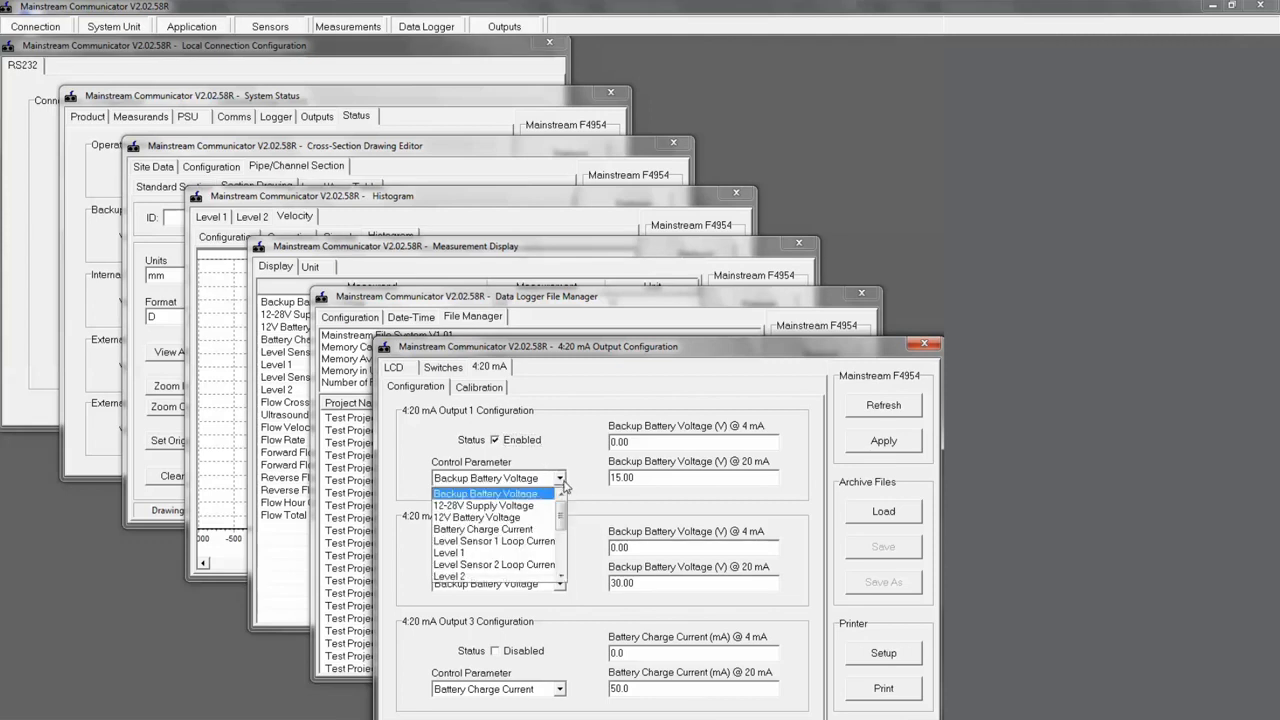
left_click(518, 508)
key("Tab")
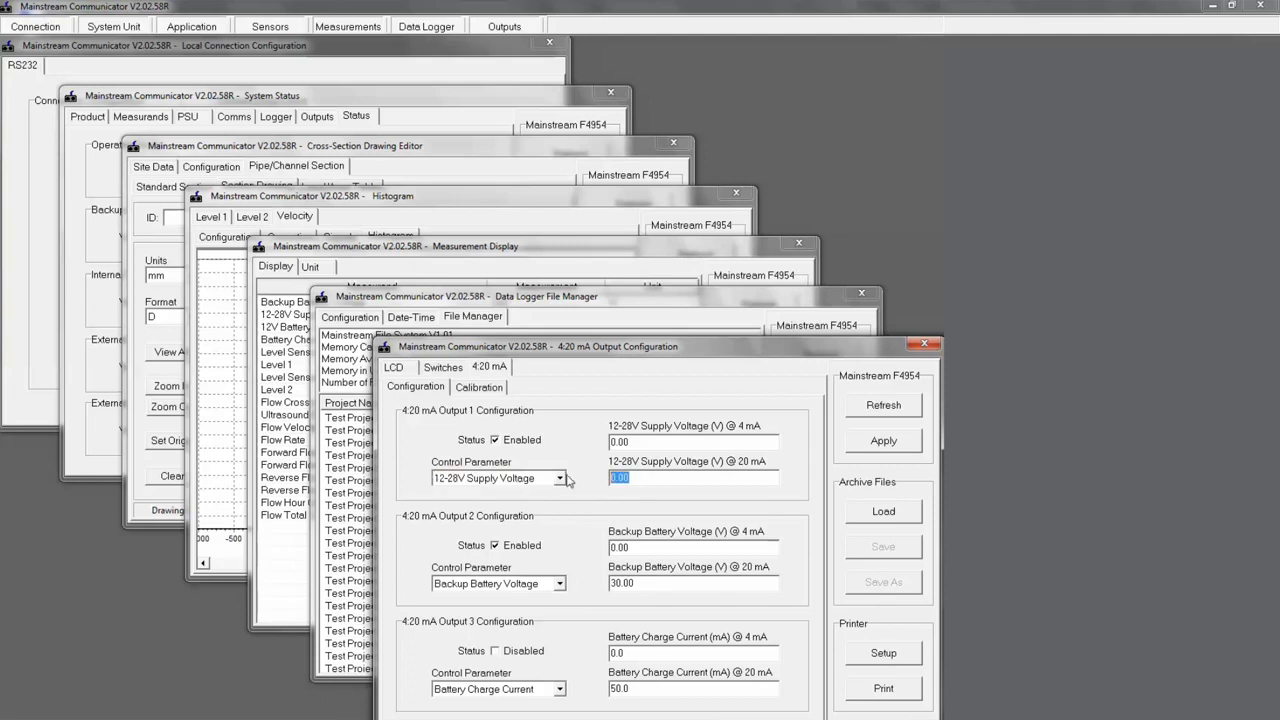
type("30")
Step: Set 4:20 mA Output 2 to 12V Battery Voltage with 15 V at 20 mA, and apply the output configuration
left_click(561, 588)
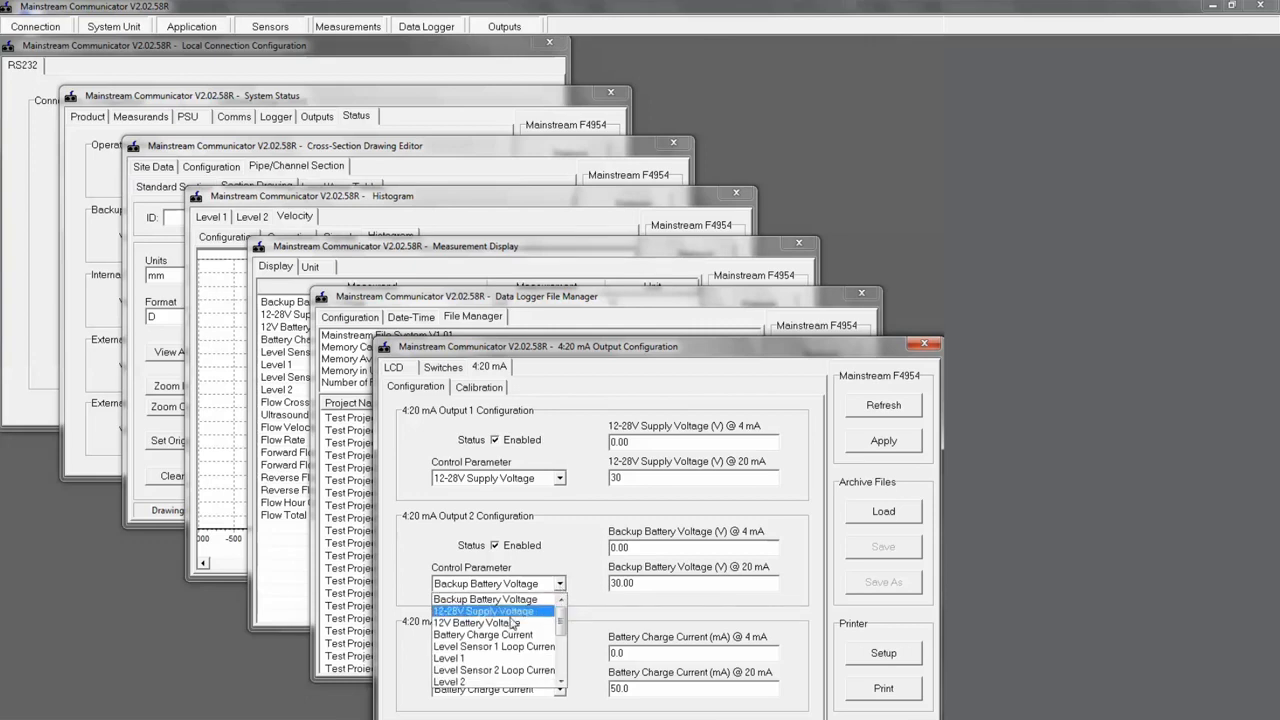
left_click(505, 623)
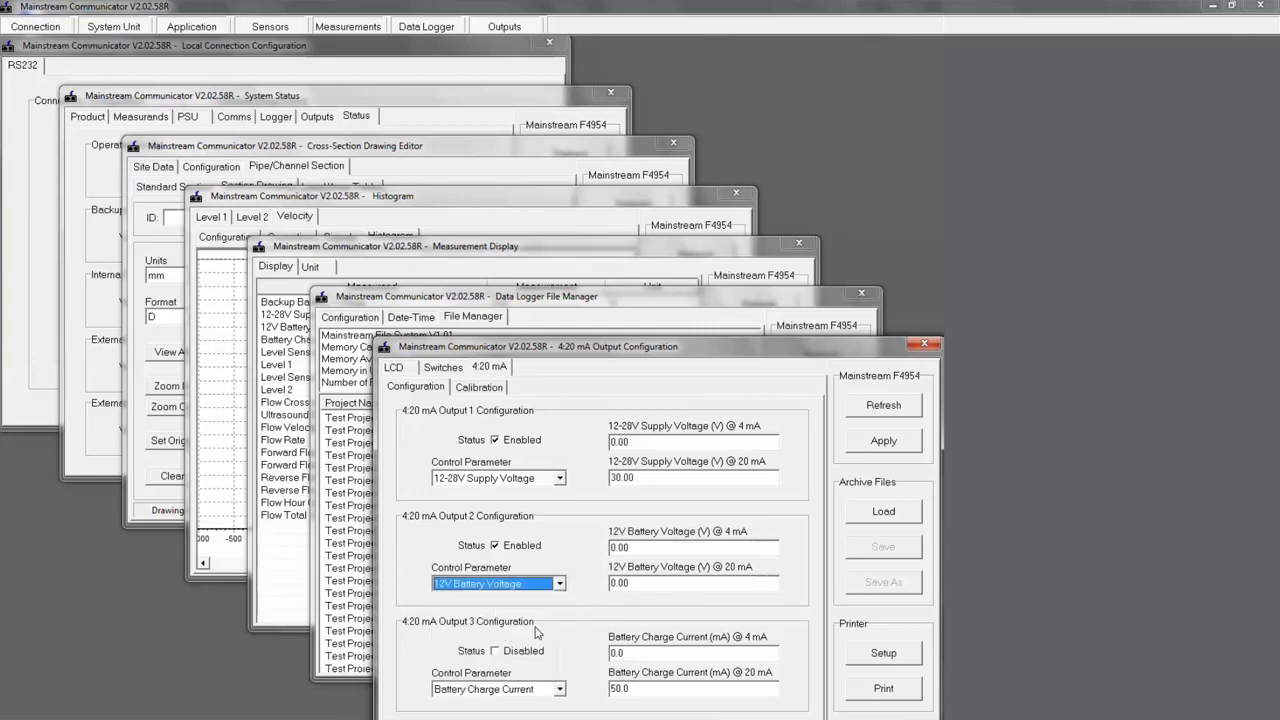
left_click(646, 583)
type("15")
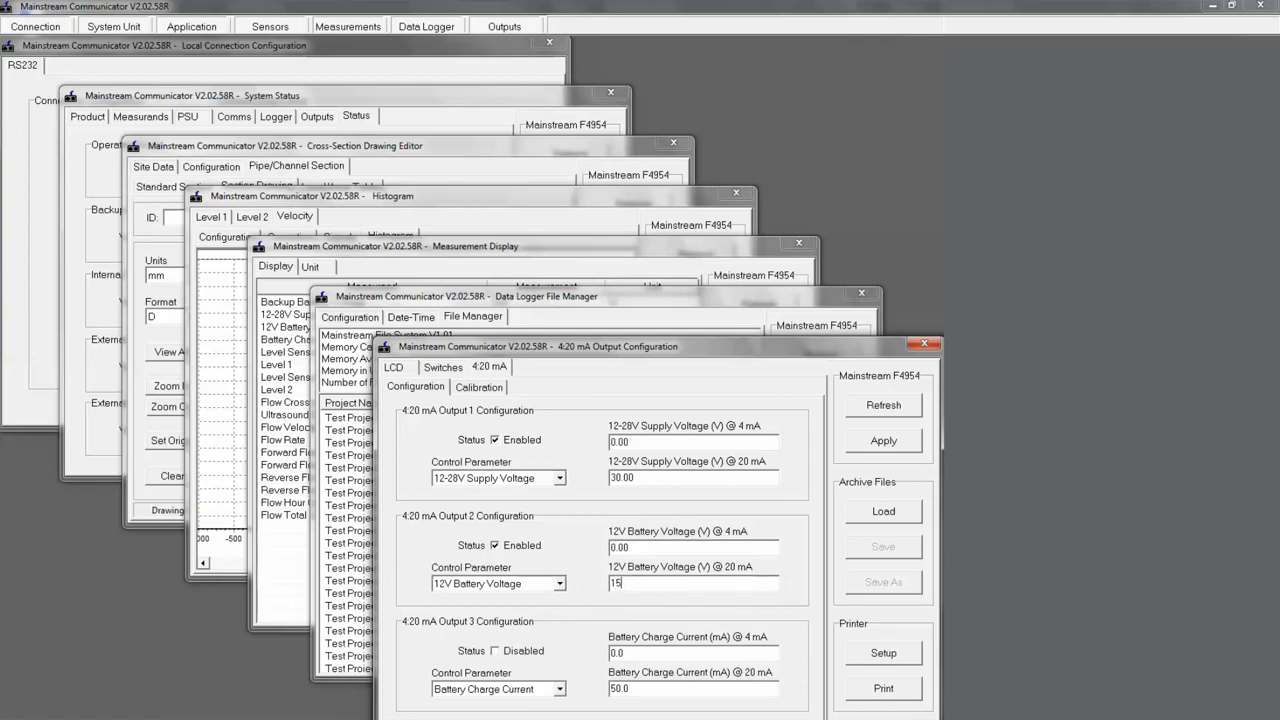
left_click(855, 450)
Step: Open the 4:20 mA output calibration and raise the Output 1 test current to 9.0 mA
left_click(494, 389)
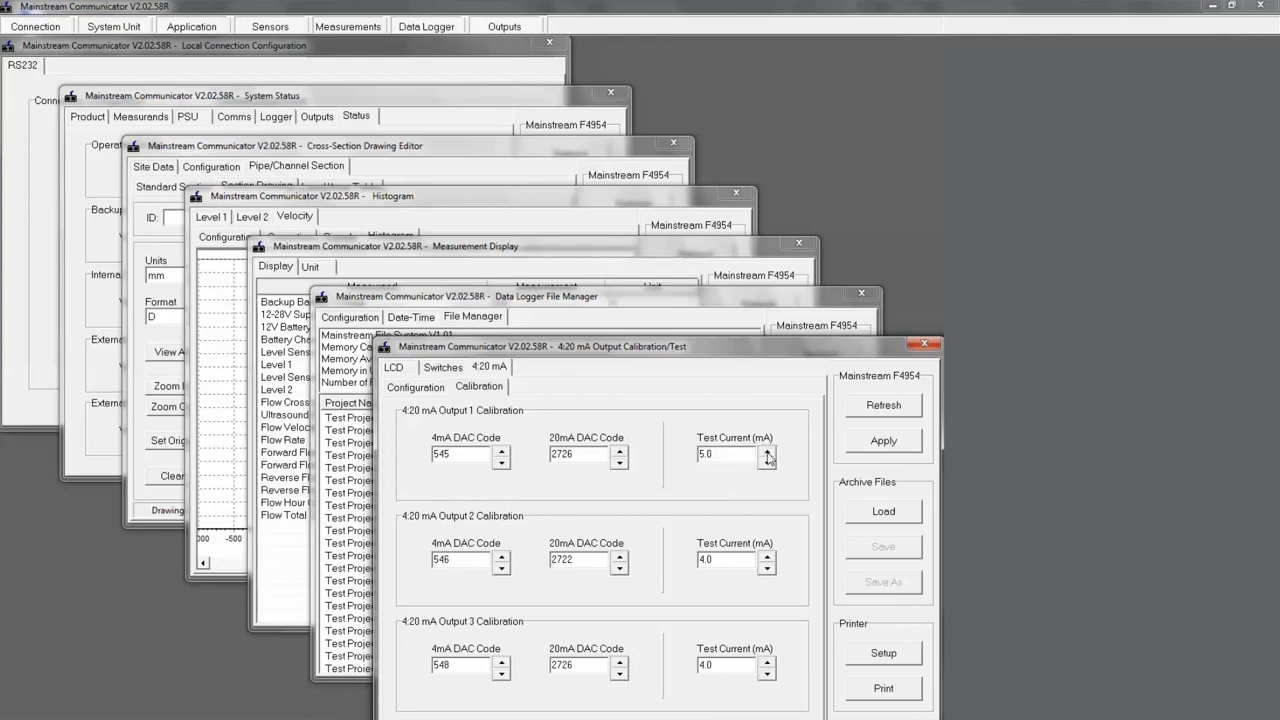
left_click(767, 456)
left_click(767, 456)
left_click(767, 456)
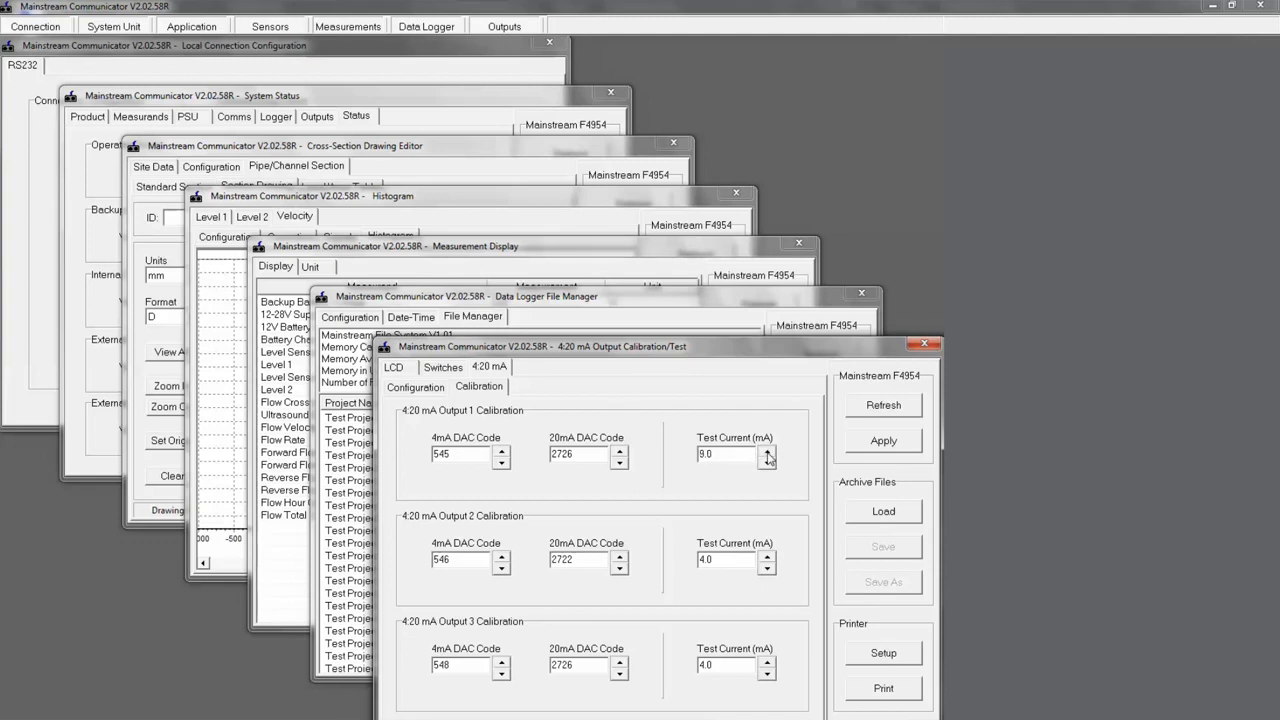